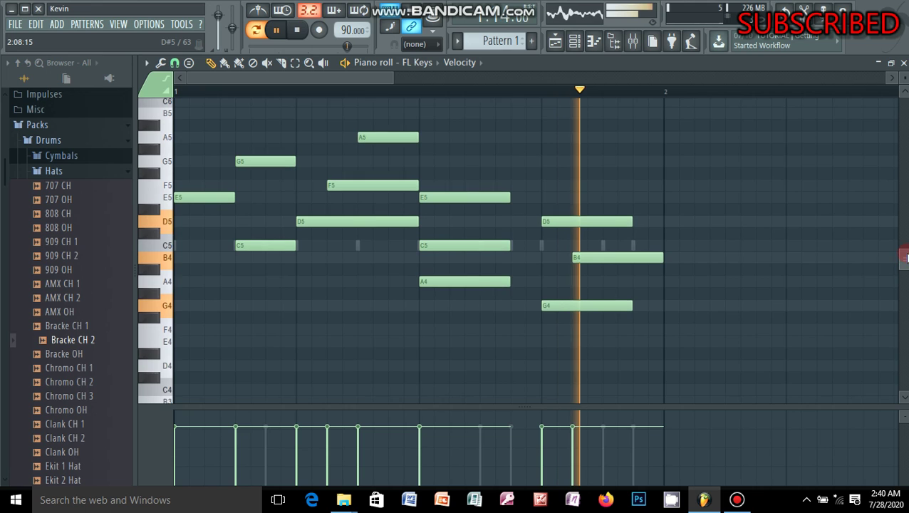
Step: Add a second FL Keys channel to the channel rack and close its plugin window
left_click_drag(903, 260, 903, 249)
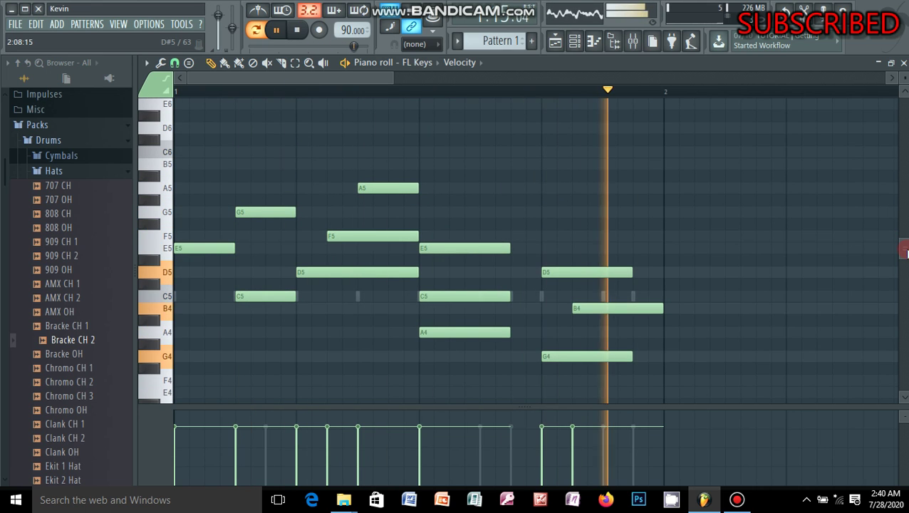
left_click(562, 43)
left_click(560, 41)
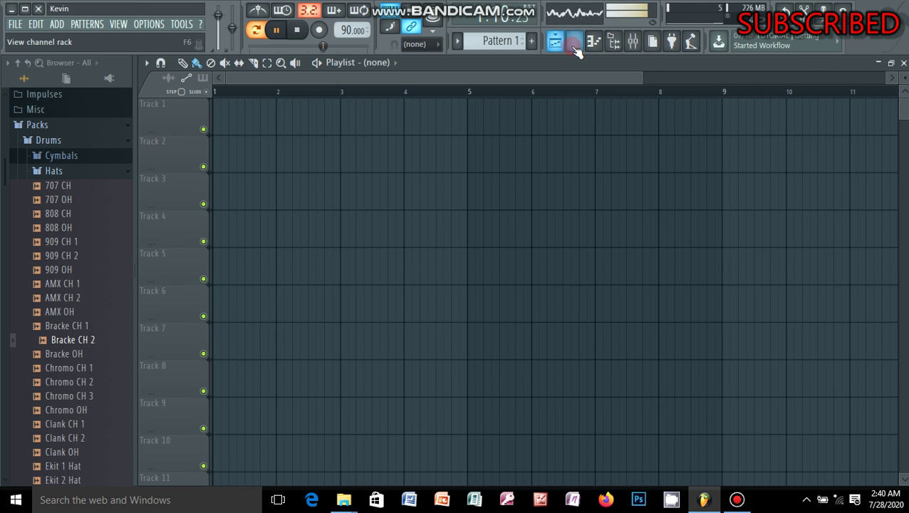
left_click(574, 43)
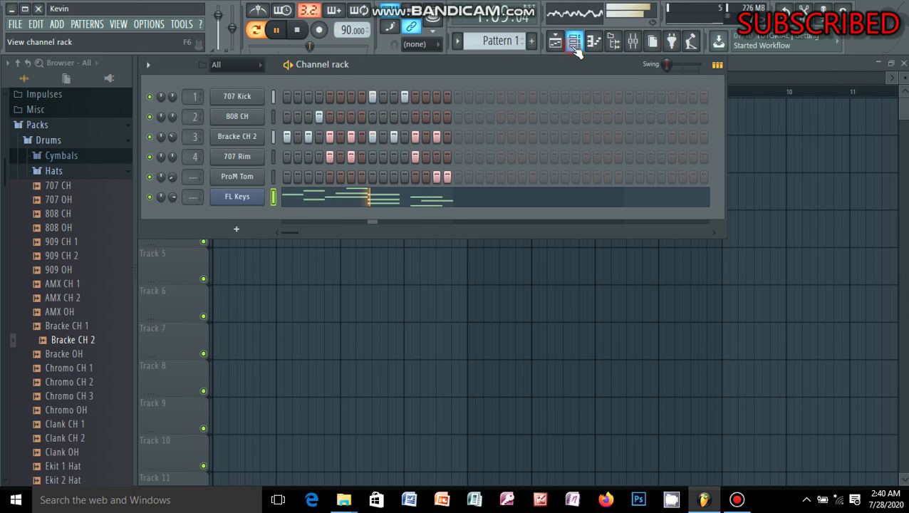
left_click(237, 229)
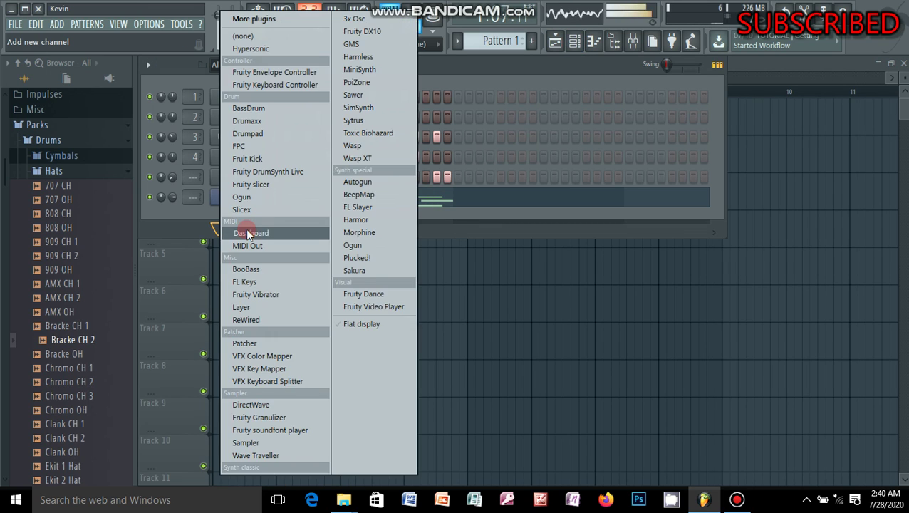
left_click(261, 281)
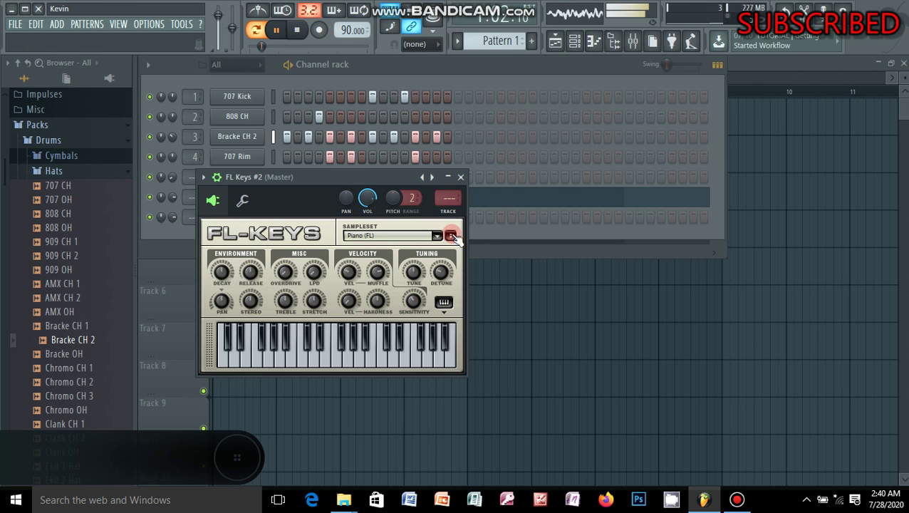
left_click(458, 178)
Step: In the FL Keys #2 piano roll, place a three-step E5 at step 1, a two-step C5 at step 3 and a two-step F5 at step 6
right_click(236, 223)
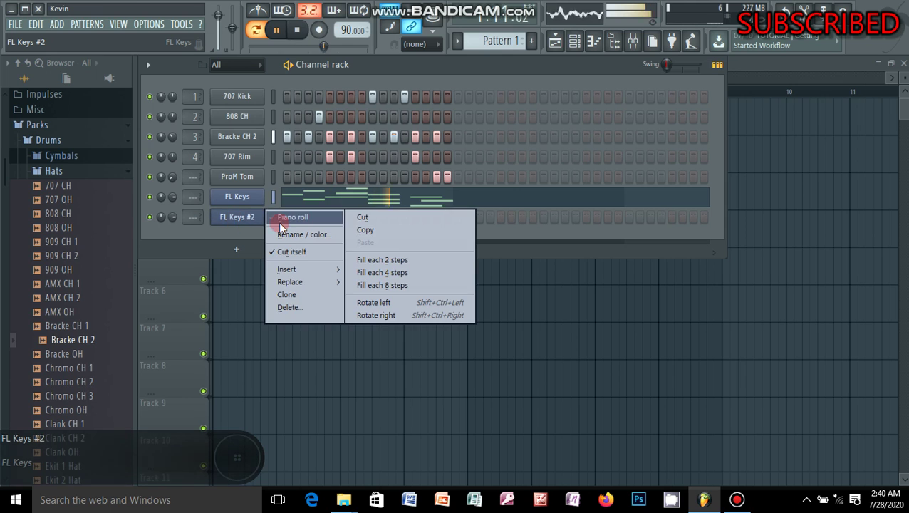
left_click(293, 217)
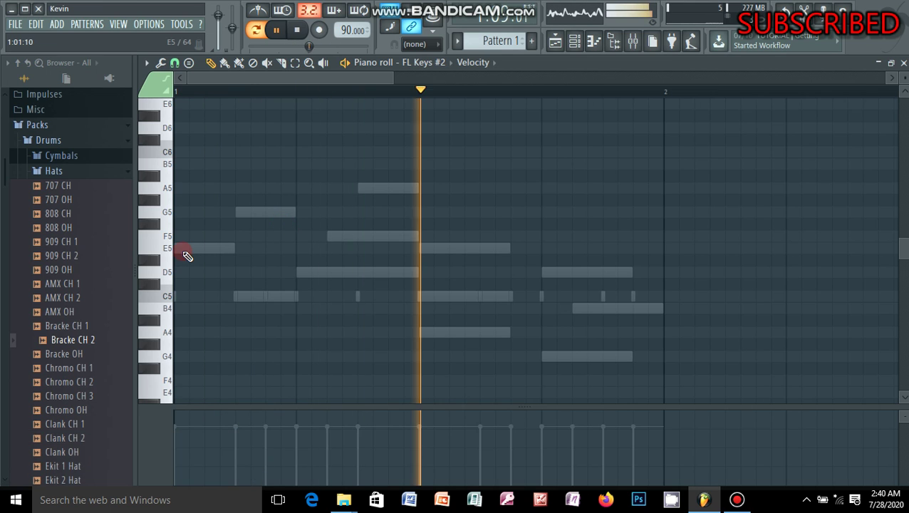
left_click(181, 249)
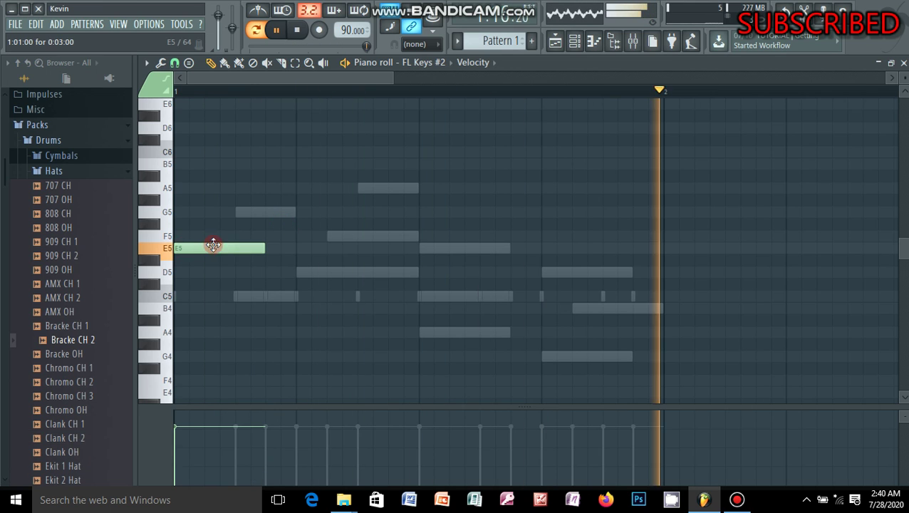
left_click(236, 298)
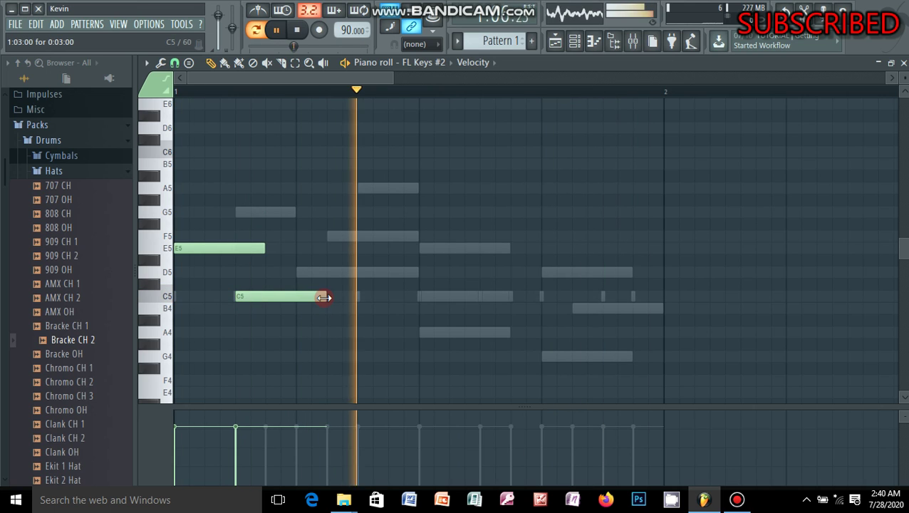
left_click_drag(327, 297, 294, 294)
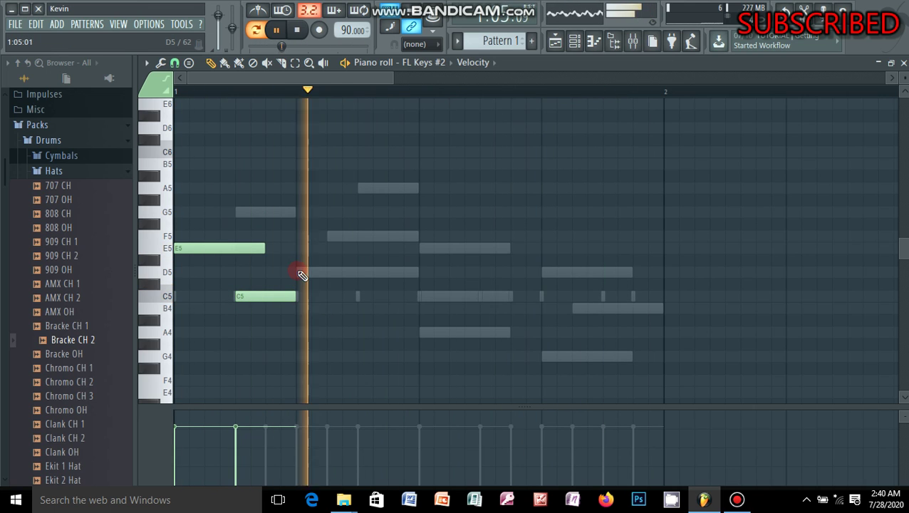
left_click(299, 272)
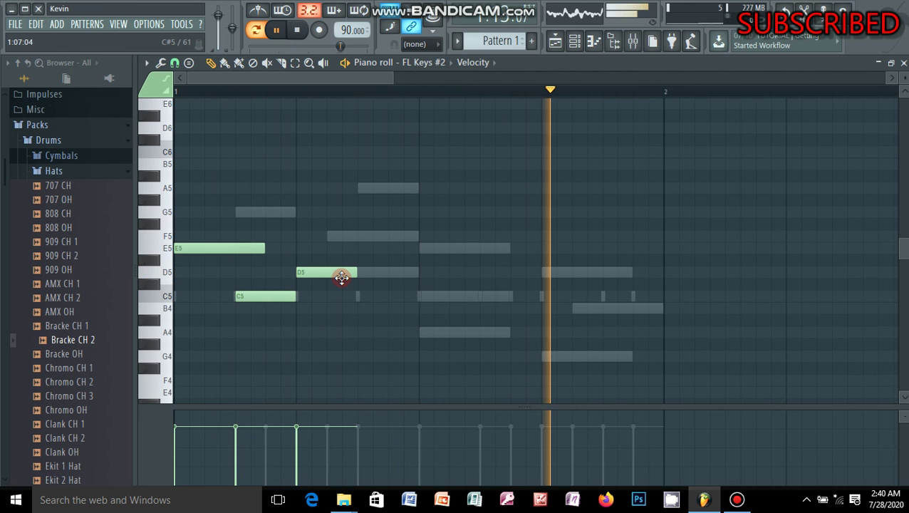
left_click_drag(328, 272, 361, 235)
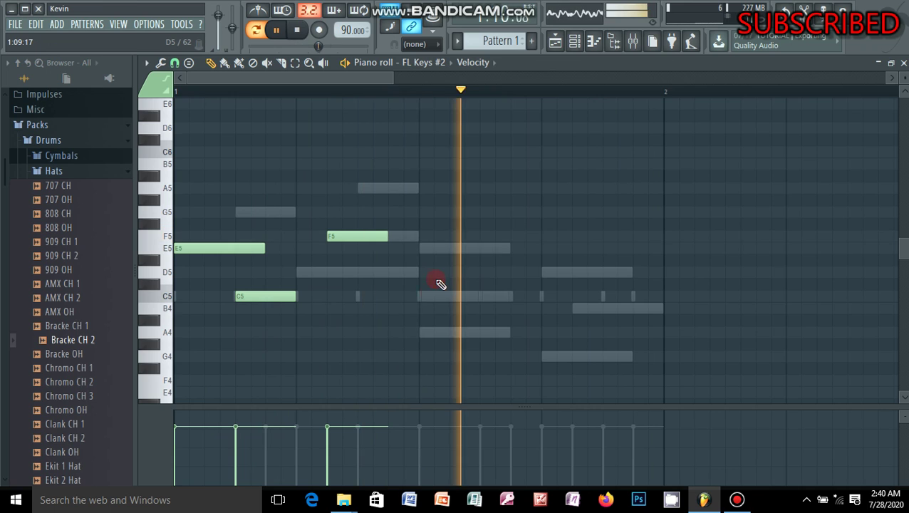
Step: Complete the FL Keys #2 melody with two-step notes C5 at step 9, D5 at step 13 and G4 at step 15, trying B4 for the last
left_click(421, 296)
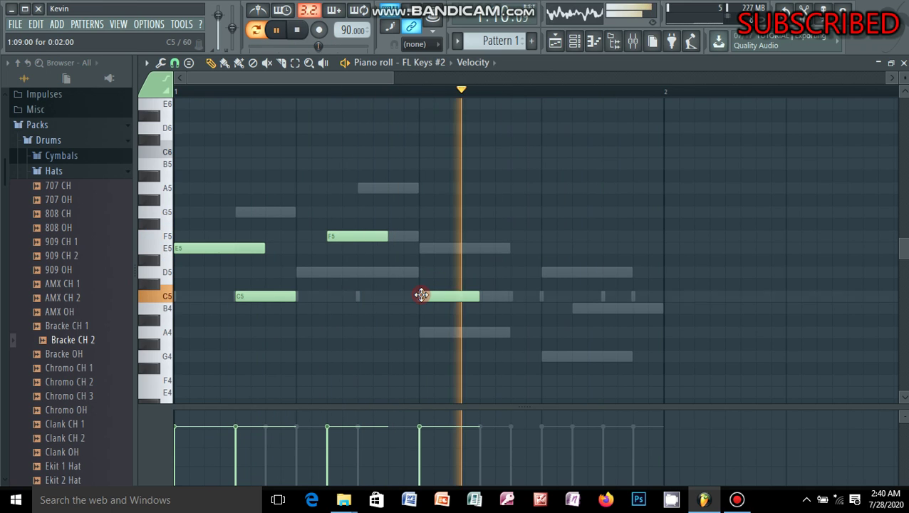
left_click(544, 272)
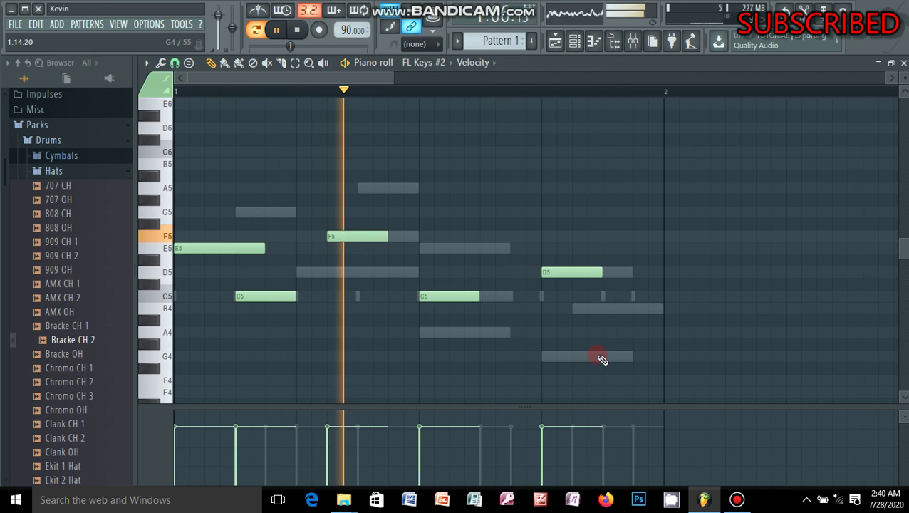
left_click(605, 356)
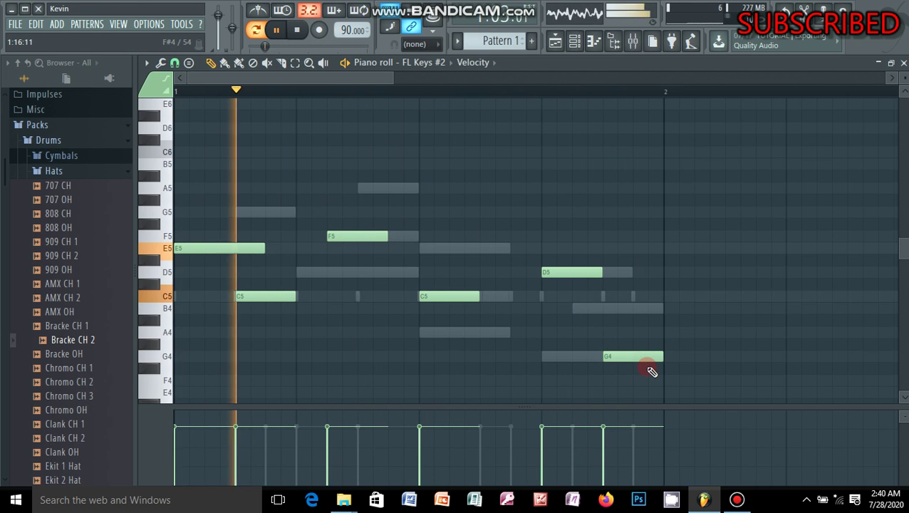
left_click_drag(635, 357, 631, 309)
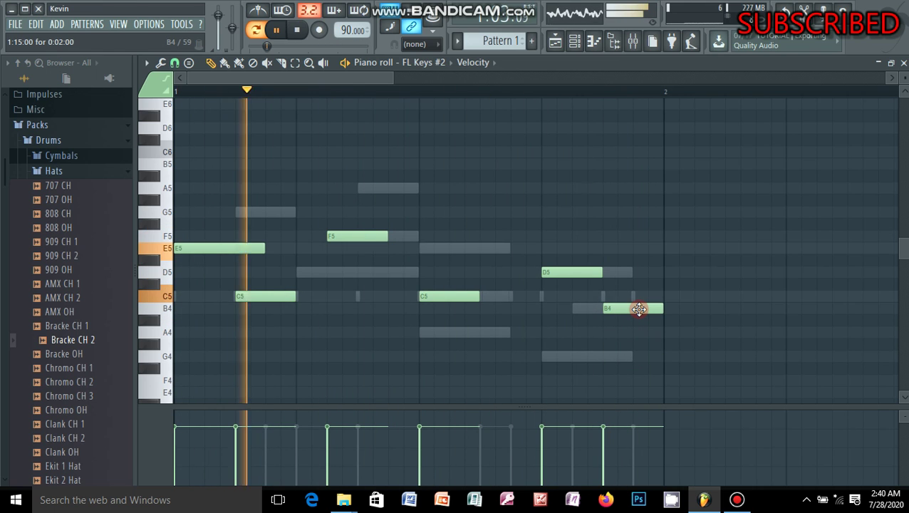
left_click_drag(639, 309, 644, 360)
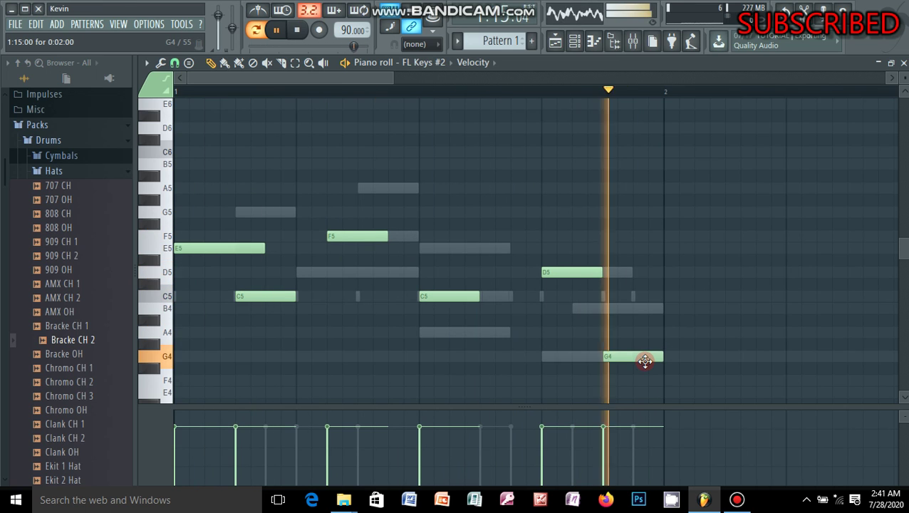
Step: Lower the channel volumes of FL Keys and FL Keys #2 in the channel rack
left_click(576, 47)
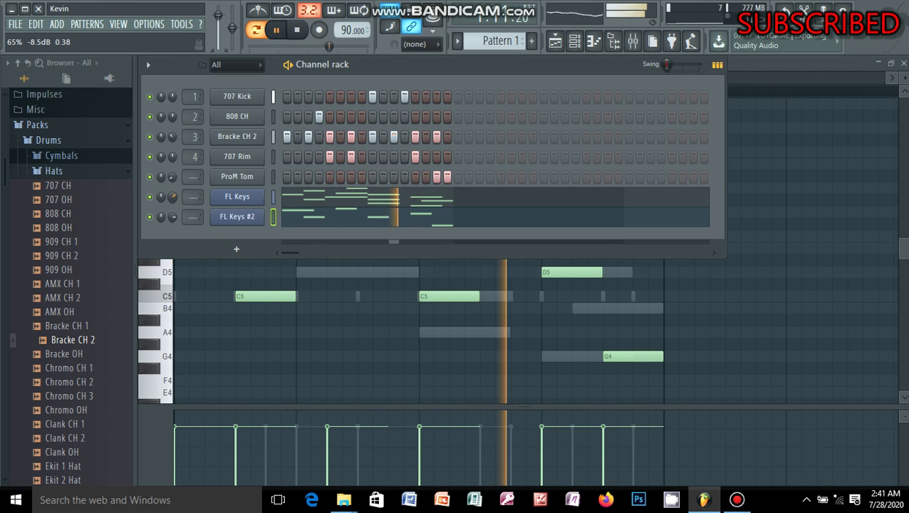
left_click_drag(172, 197, 175, 197)
left_click(173, 217)
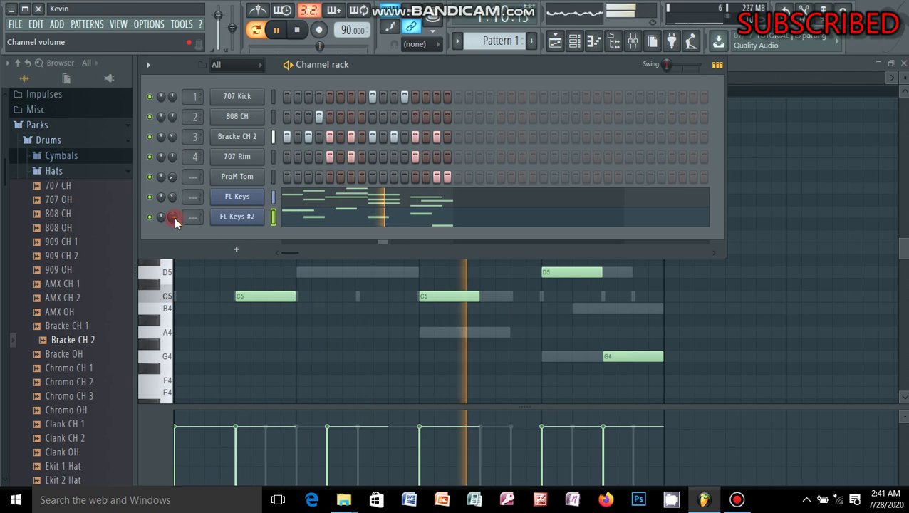
left_click_drag(174, 217, 172, 197)
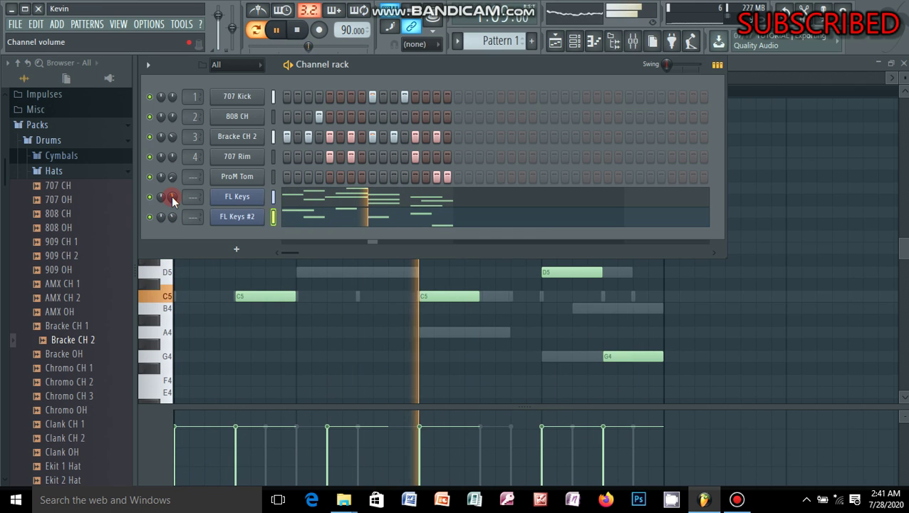
left_click(241, 287)
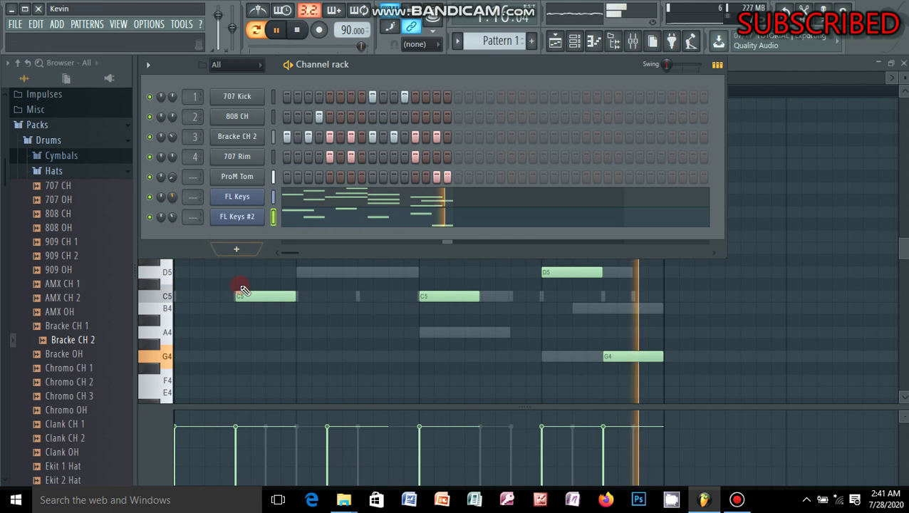
Step: Add a BooBass channel to the channel rack and close its plugin window
left_click(236, 251)
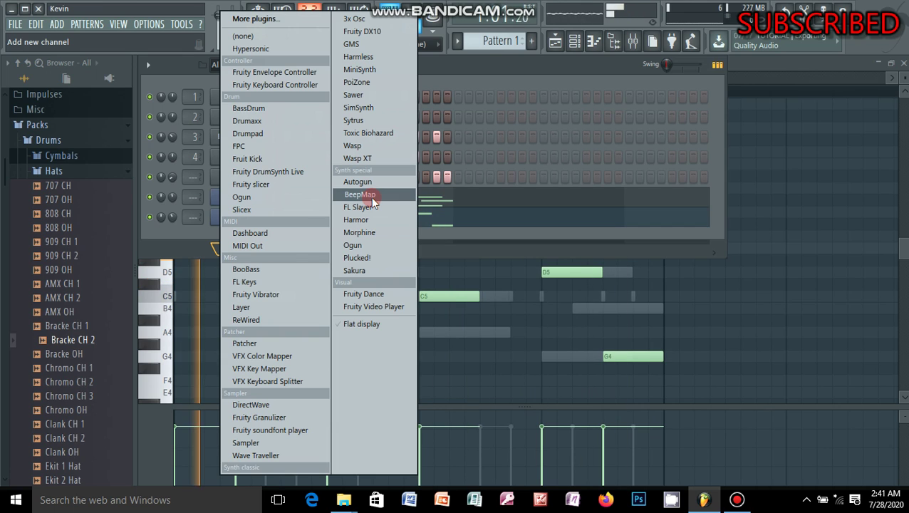
left_click(263, 269)
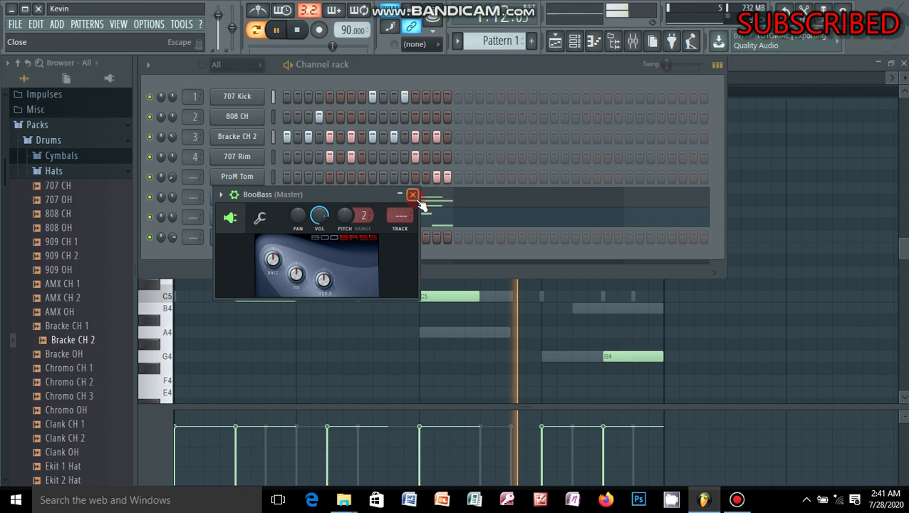
left_click(412, 194)
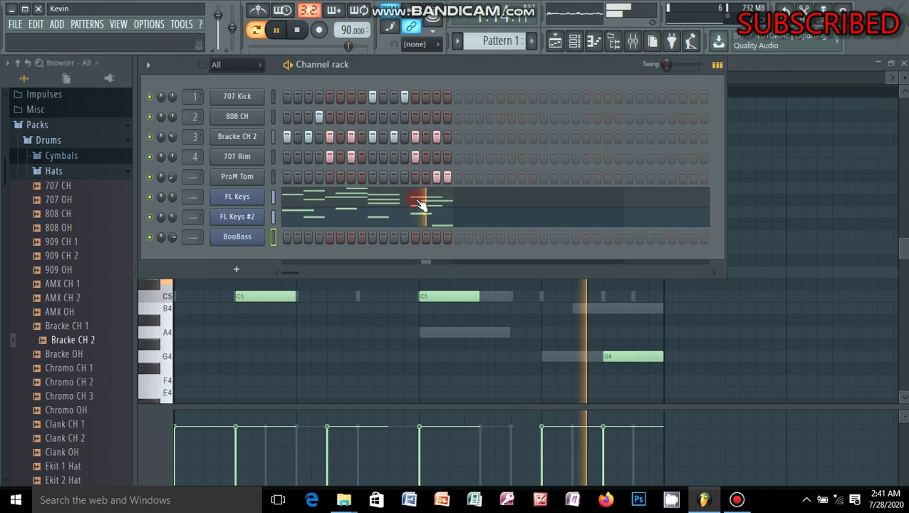
left_click(242, 236)
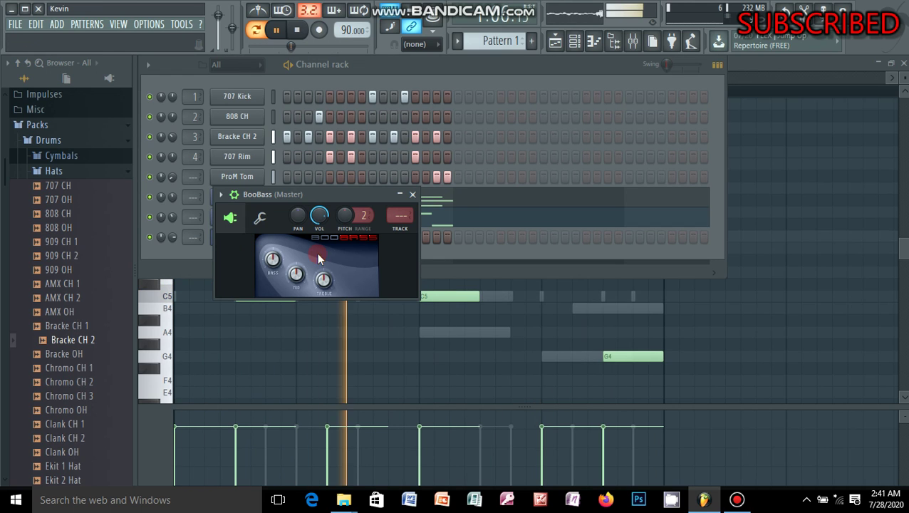
left_click(413, 195)
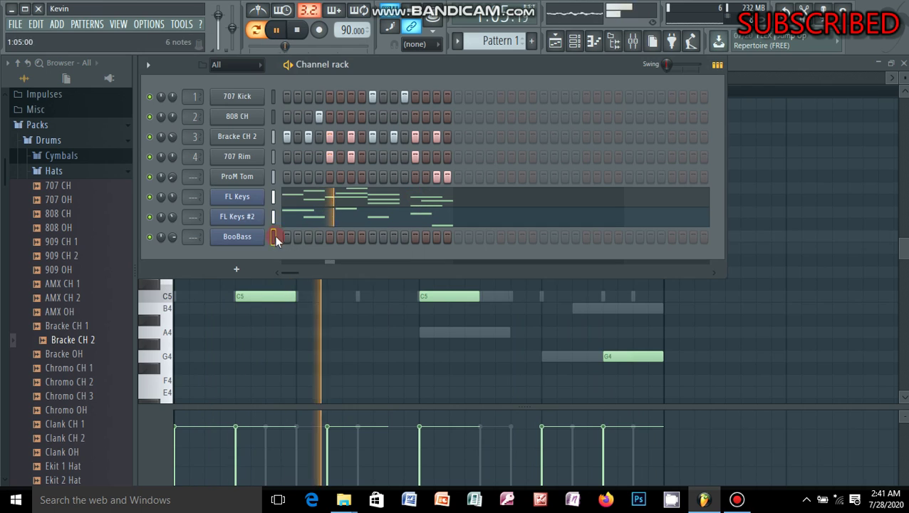
Step: In the BooBass piano roll, place two-step notes G5 at step 3, D5 at step 5, F5 at step 7, A4 at step 9 and G4 at step 13
right_click(257, 239)
left_click(292, 237)
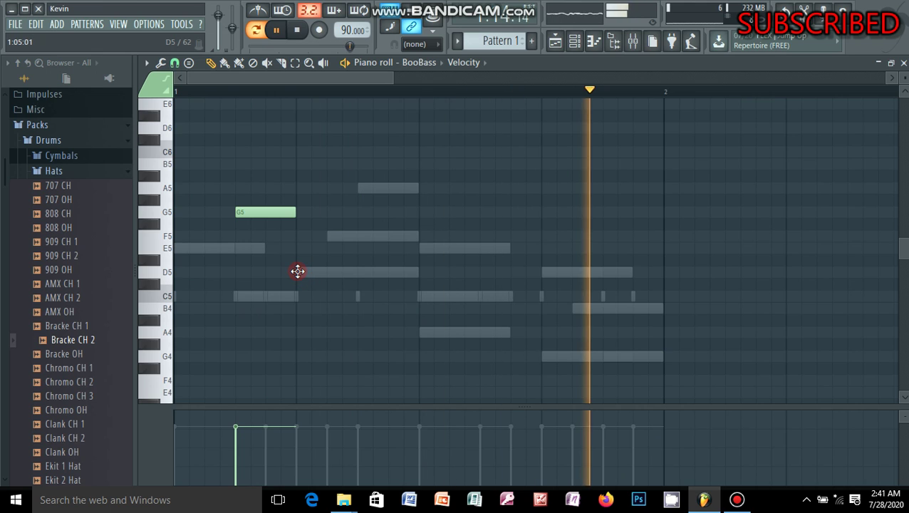
left_click(297, 270)
left_click(421, 247)
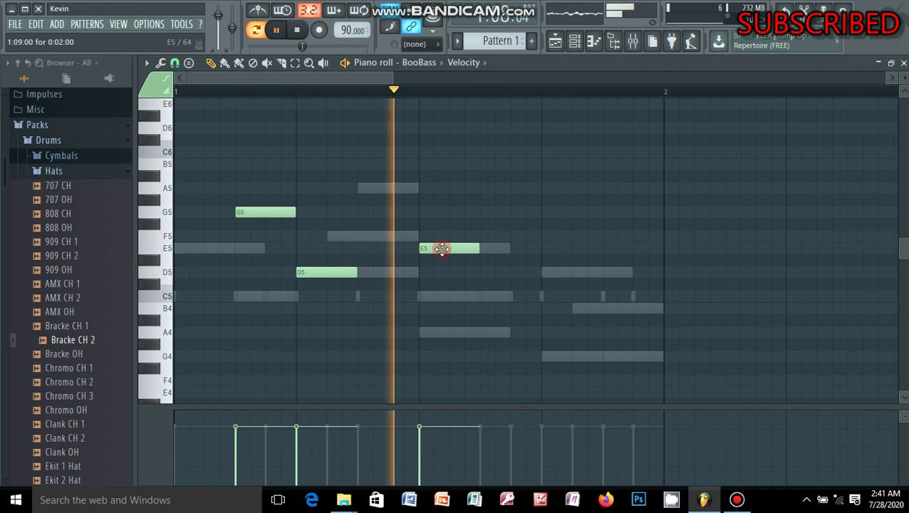
left_click_drag(442, 248, 381, 239)
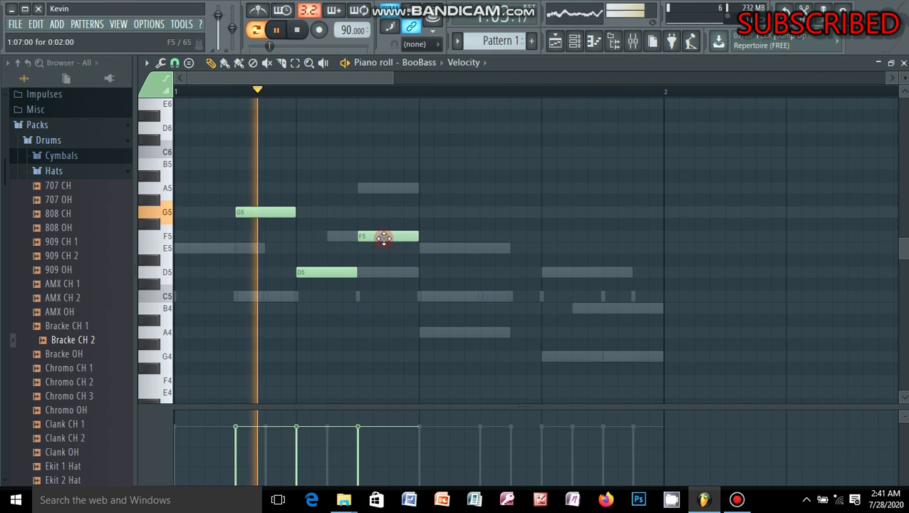
left_click(421, 333)
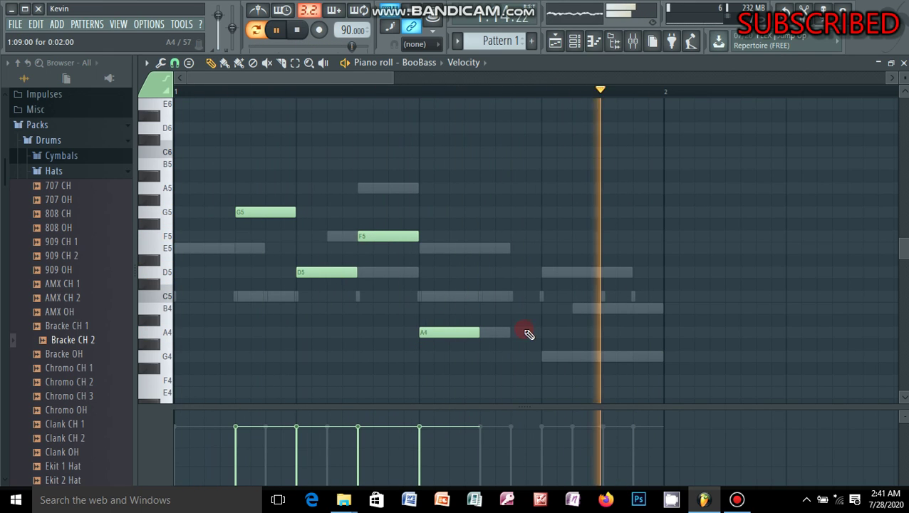
left_click(546, 356)
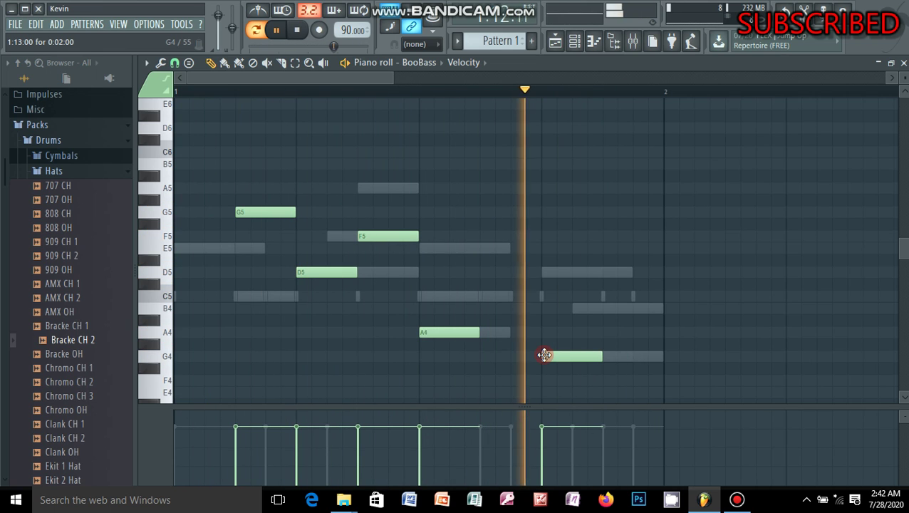
Step: Return to the channel rack and add a Morphine channel below BooBass
left_click(556, 42)
left_click(575, 41)
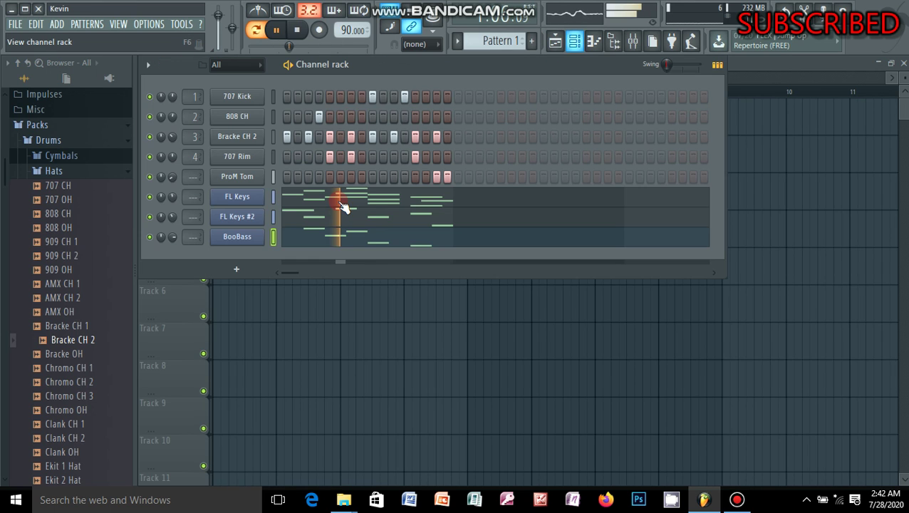
left_click(237, 270)
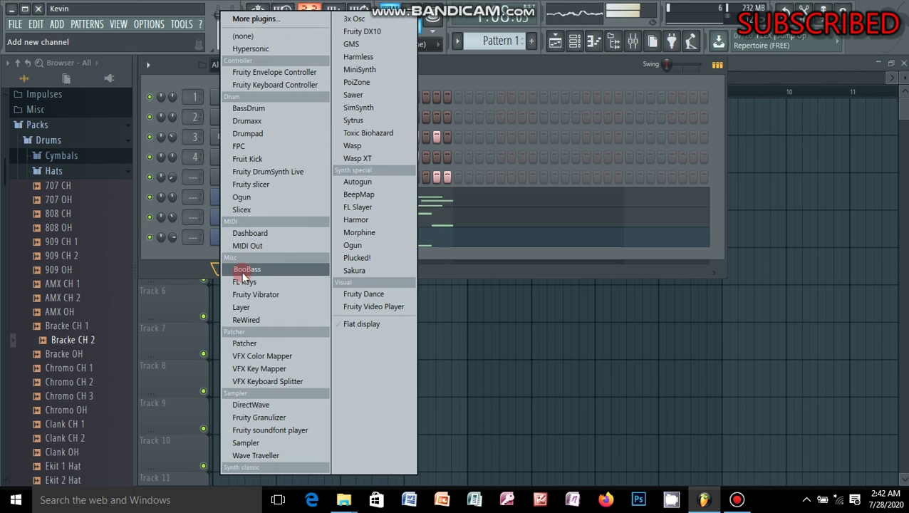
left_click(352, 234)
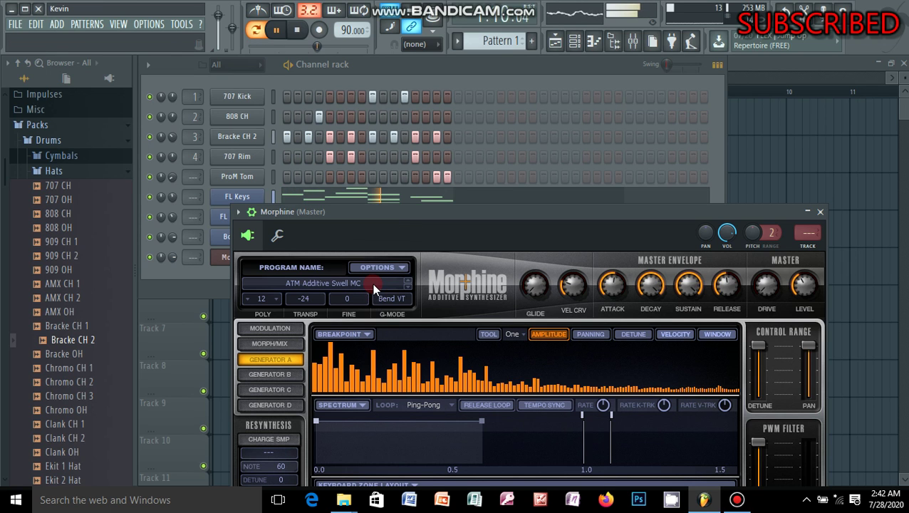
Step: Load the KBD Acordian NUC preset from Morphine's (02) Keyboards bank and close the plugin window
left_click(372, 284)
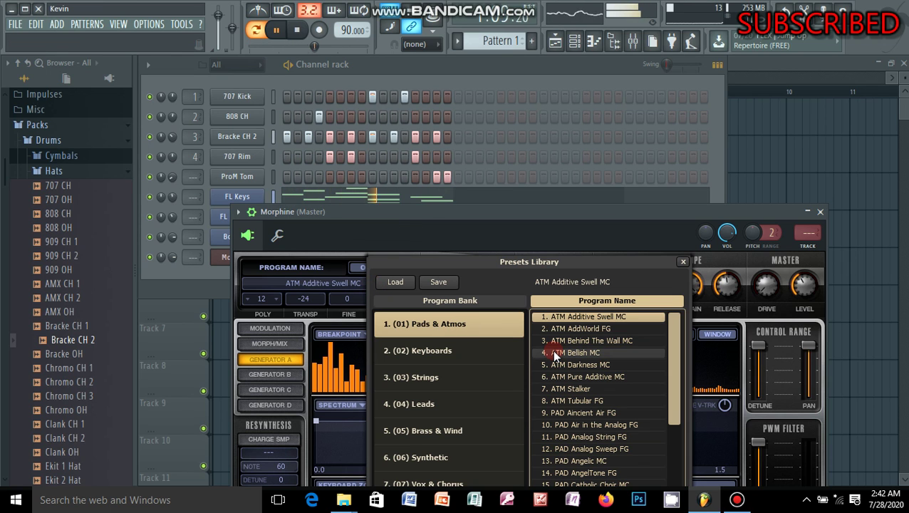
left_click(458, 352)
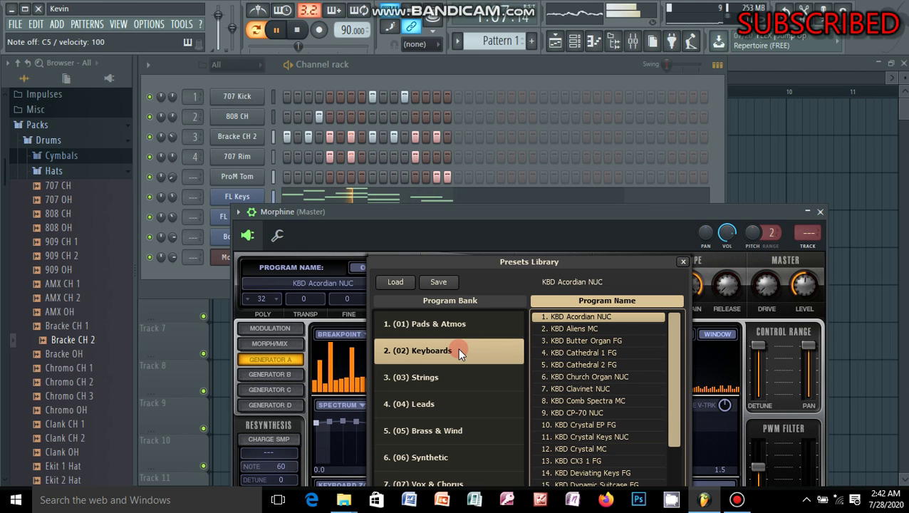
left_click(821, 213)
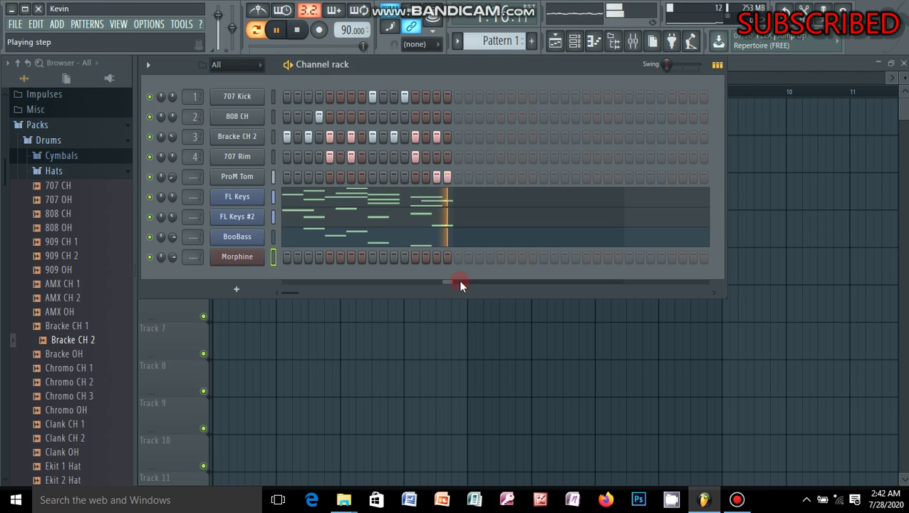
Step: Lower the BooBass channel volume to 44% and open the Morphine channel's piano roll
right_click(241, 264)
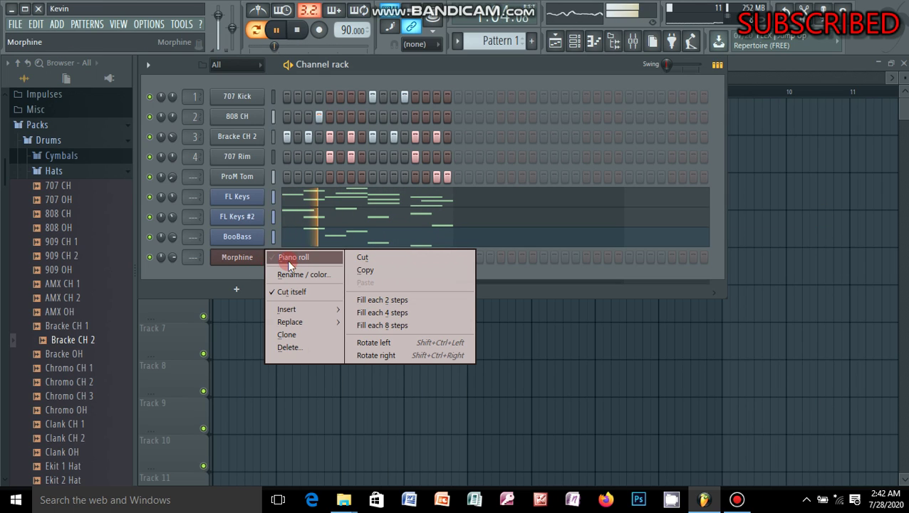
left_click(175, 254)
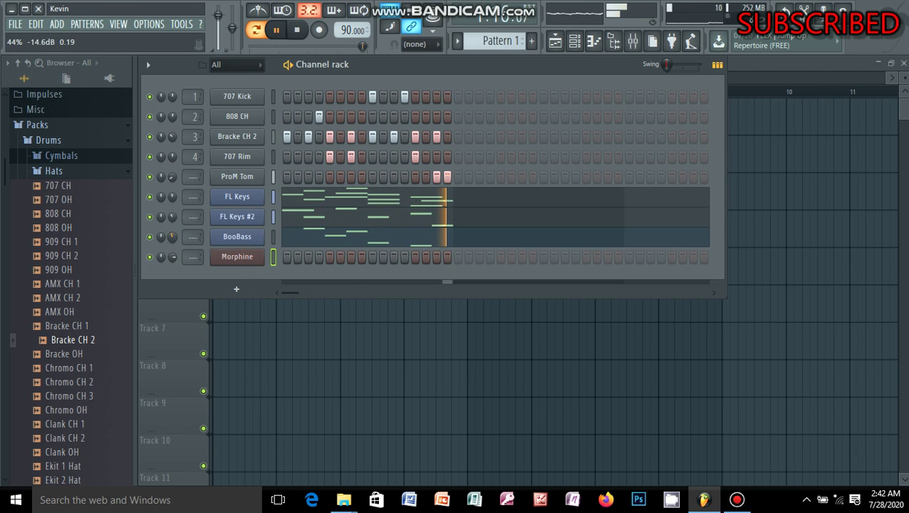
right_click(238, 265)
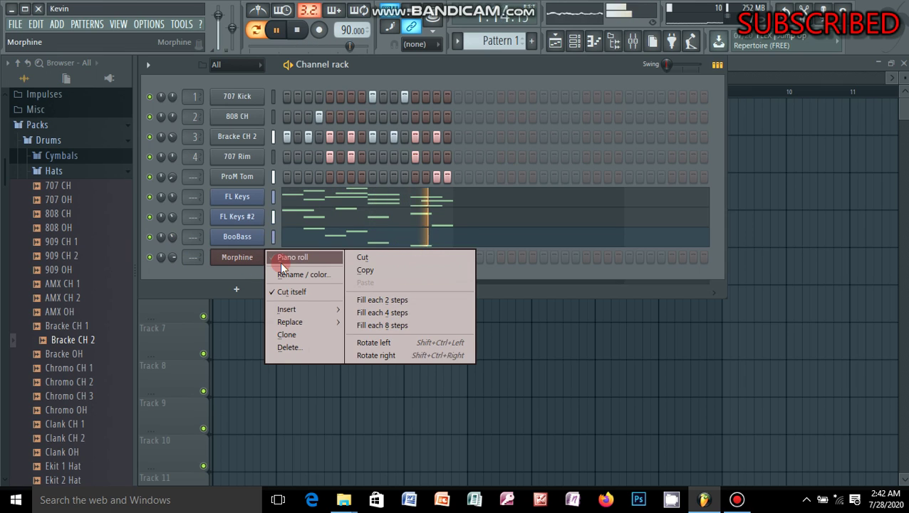
left_click(284, 262)
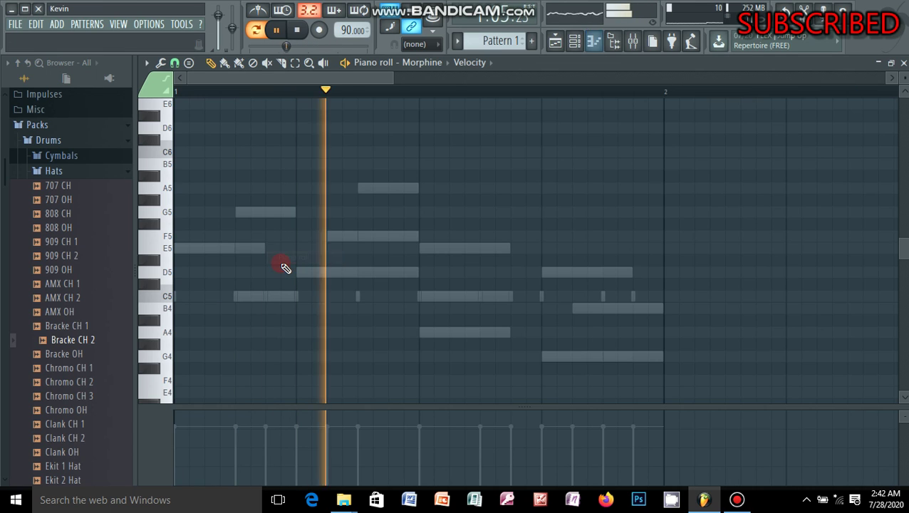
Step: Place Morphine notes D5 at step 5 and quarter-step C5 at 1:03:00, C5 at 1:03:18 and D5 at 1:04:06
left_click(239, 298)
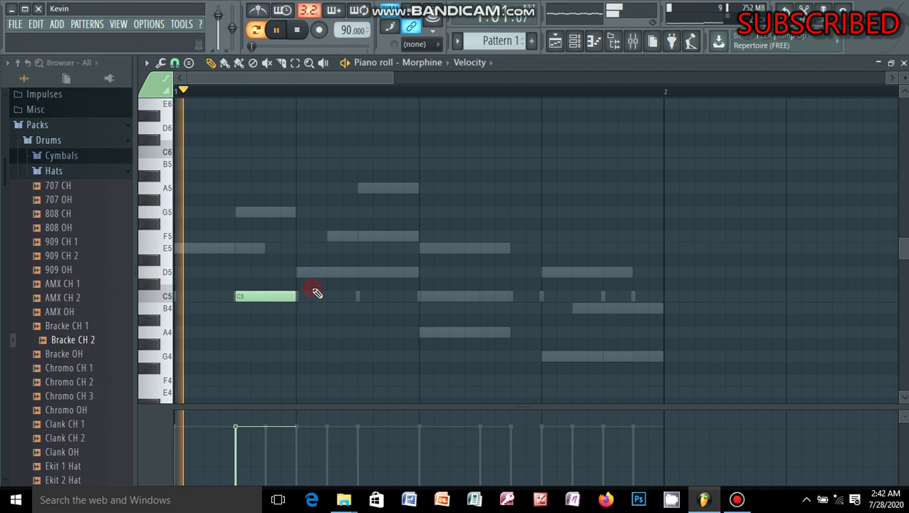
left_click(299, 272)
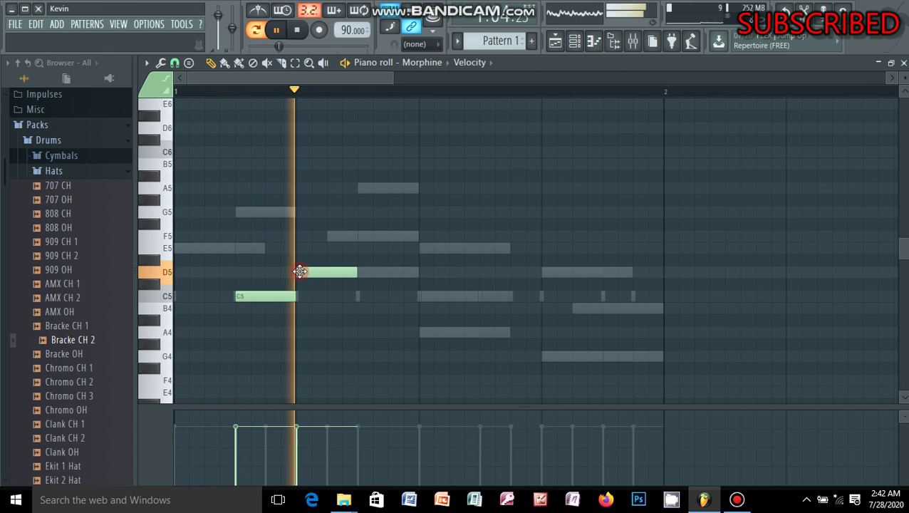
left_click_drag(291, 295, 241, 299)
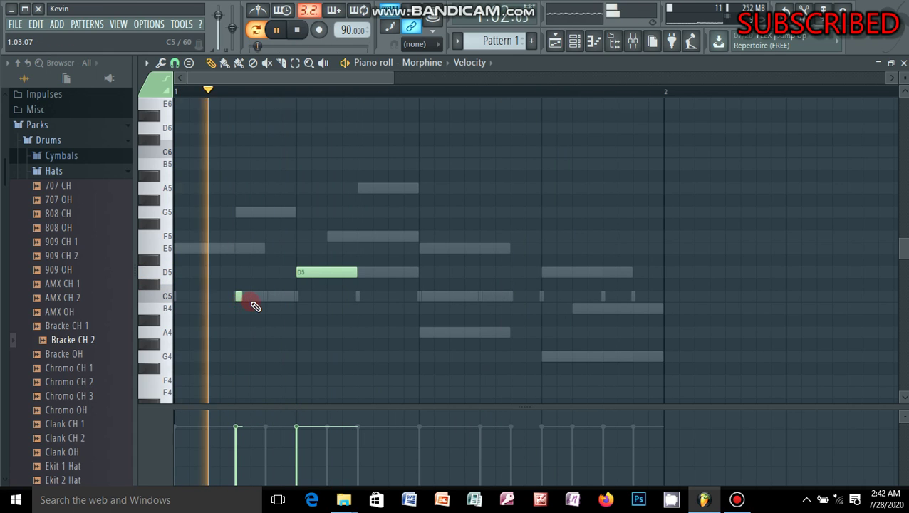
left_click(263, 299)
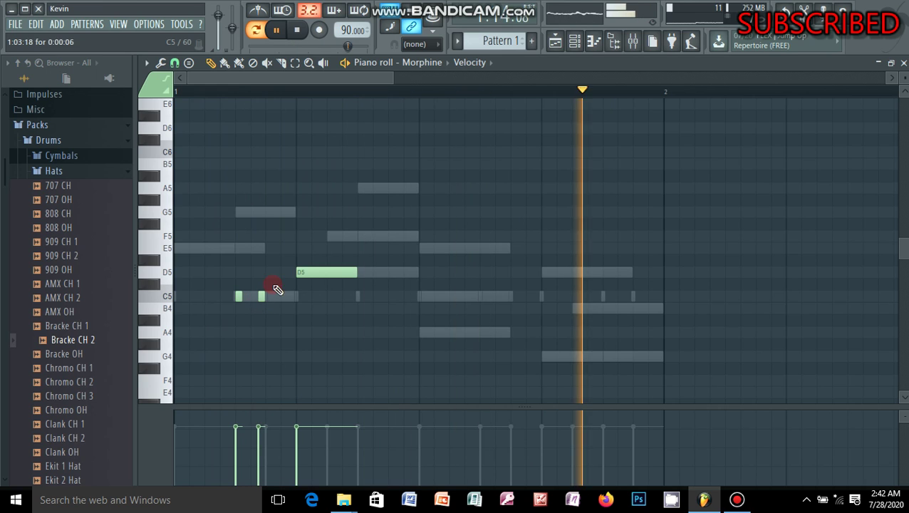
left_click(278, 273)
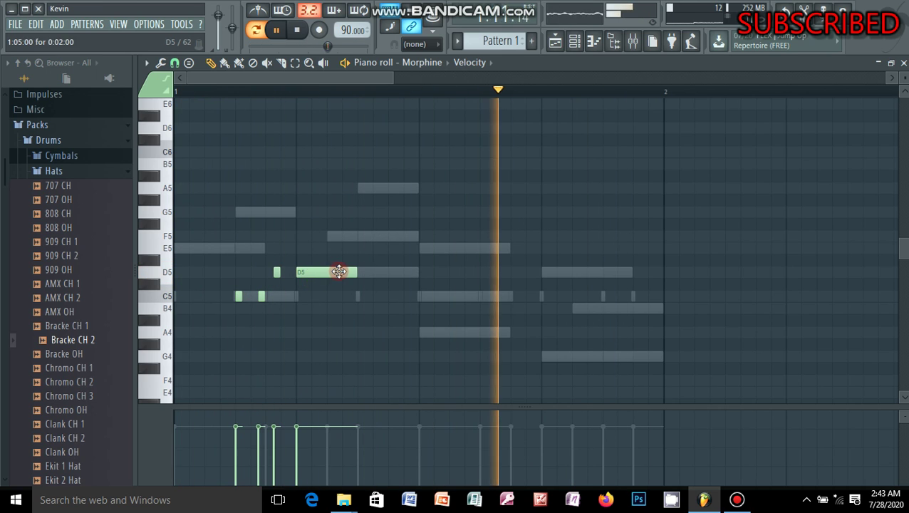
Step: Shorten the step 5 D5 to a quarter step, then add D5 at 1:05:18, C5 at 1:06:06 and 1:06:18, and half-step D5 at step 7
left_click_drag(319, 272, 330, 271)
key("ctrl+z")
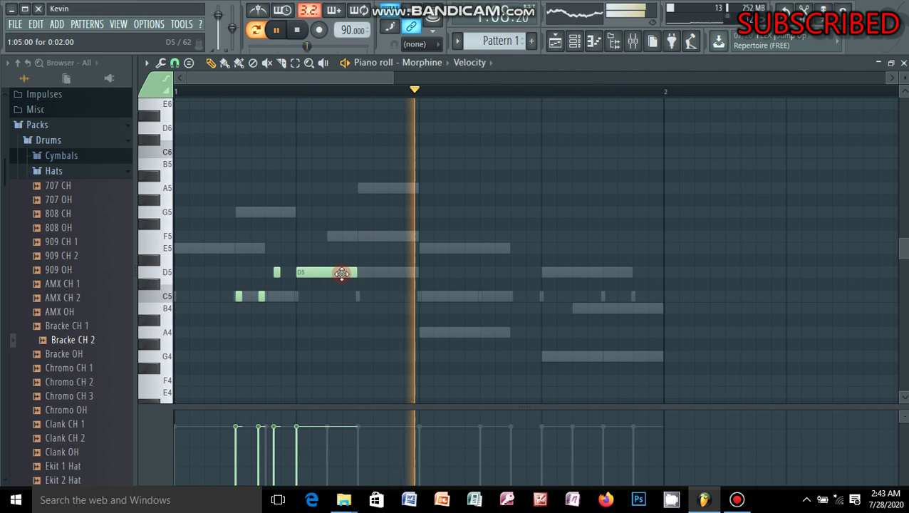
left_click_drag(357, 273, 296, 272)
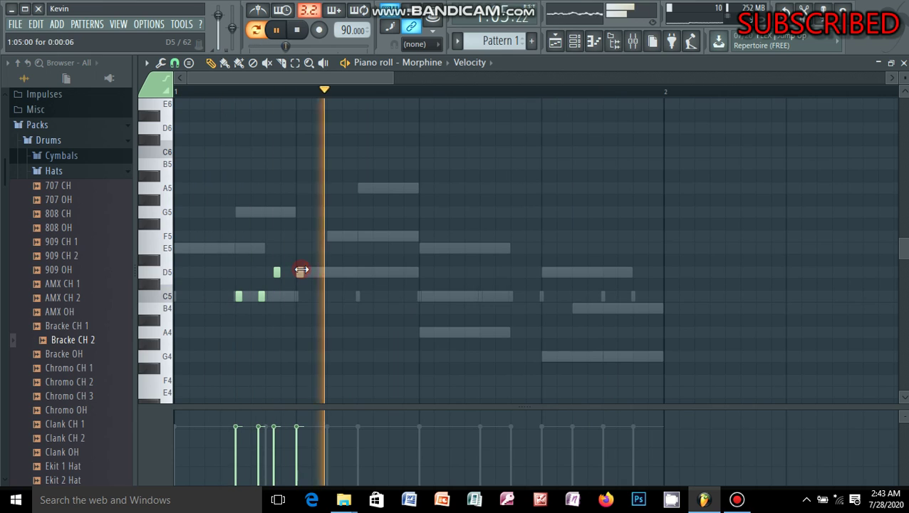
left_click(324, 273)
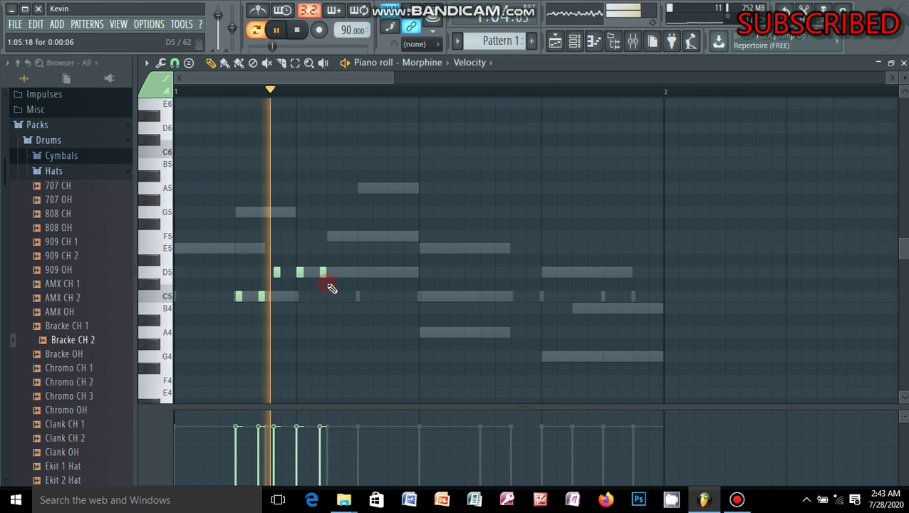
left_click(338, 295)
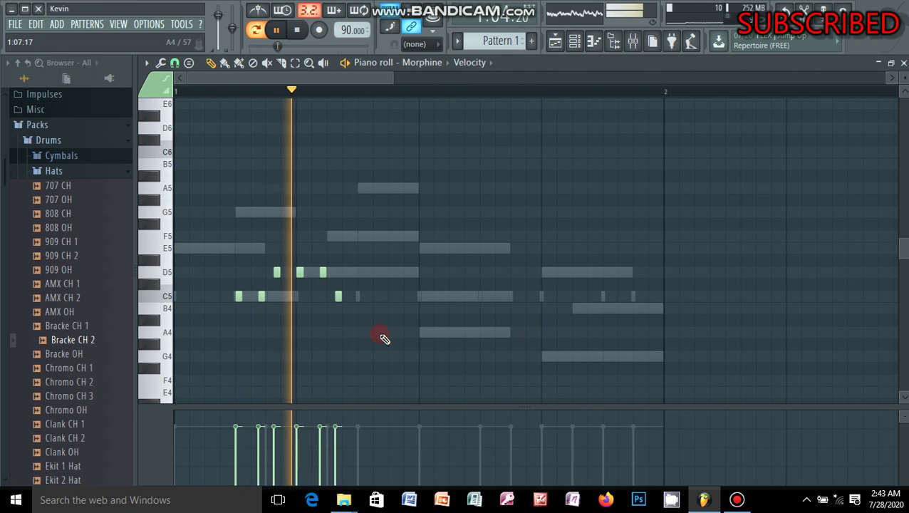
left_click(354, 295)
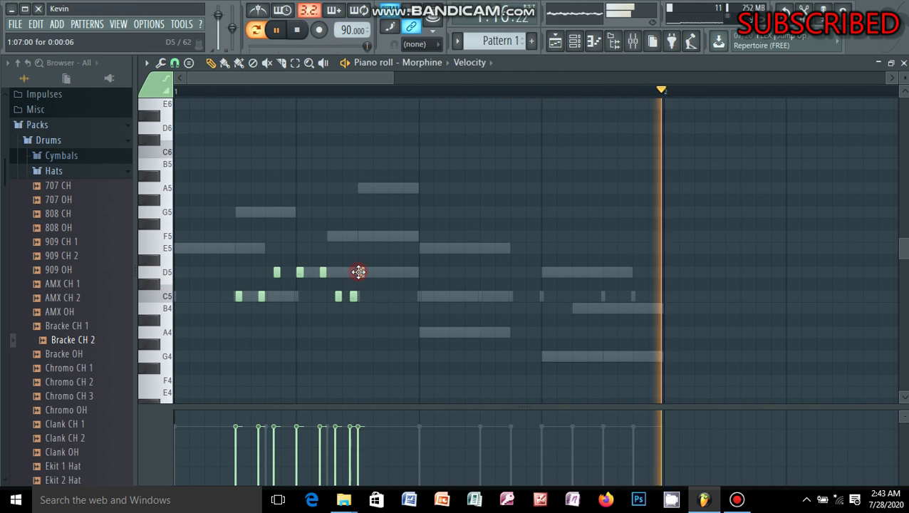
left_click(361, 272)
left_click_drag(365, 272, 378, 277)
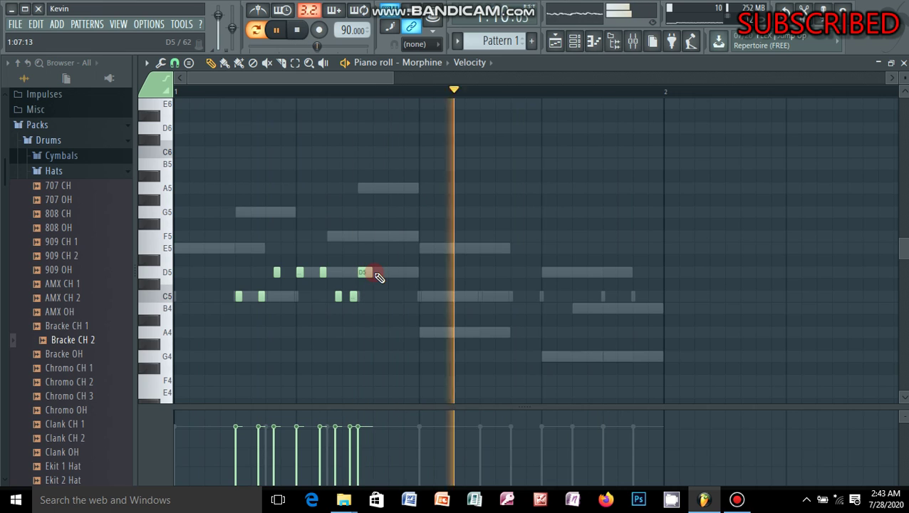
Step: Duplicate the Morphine phrase, move the copy to start at step 9 and transpose it down to begin on A4
key("ctrl+b")
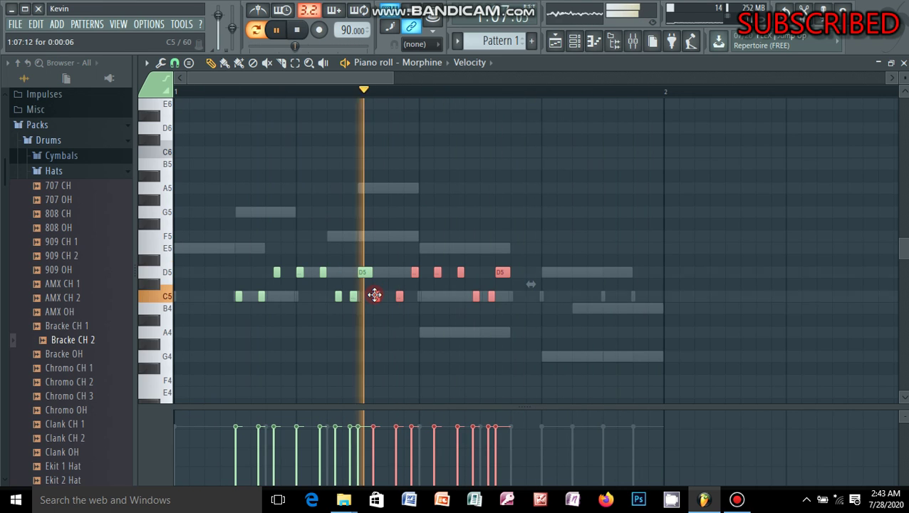
left_click_drag(375, 296, 421, 296)
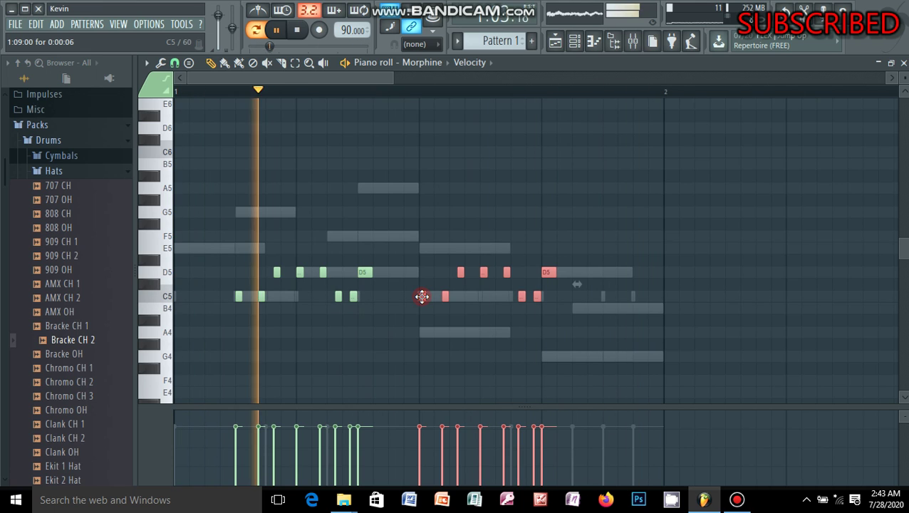
left_click_drag(422, 296, 424, 338)
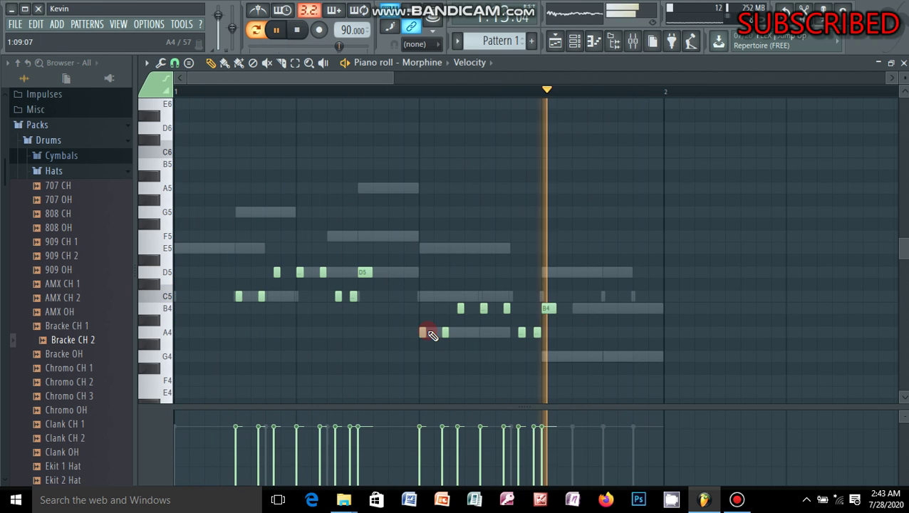
Step: Delete all the A4 and B4 notes of the duplicated phrase from step 9 onward
right_click(550, 308)
right_click(537, 332)
right_click(522, 332)
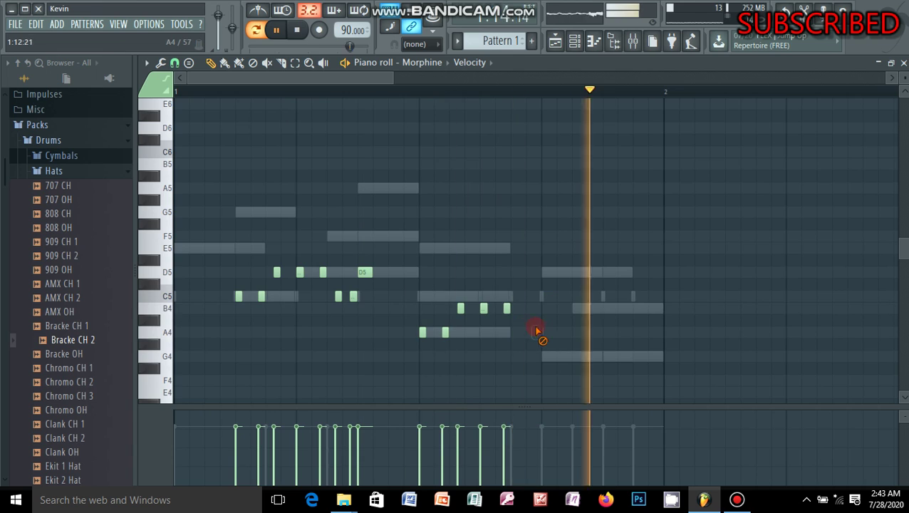
right_click(506, 307)
right_click(484, 308)
right_click(459, 307)
right_click(422, 333)
right_click(445, 332)
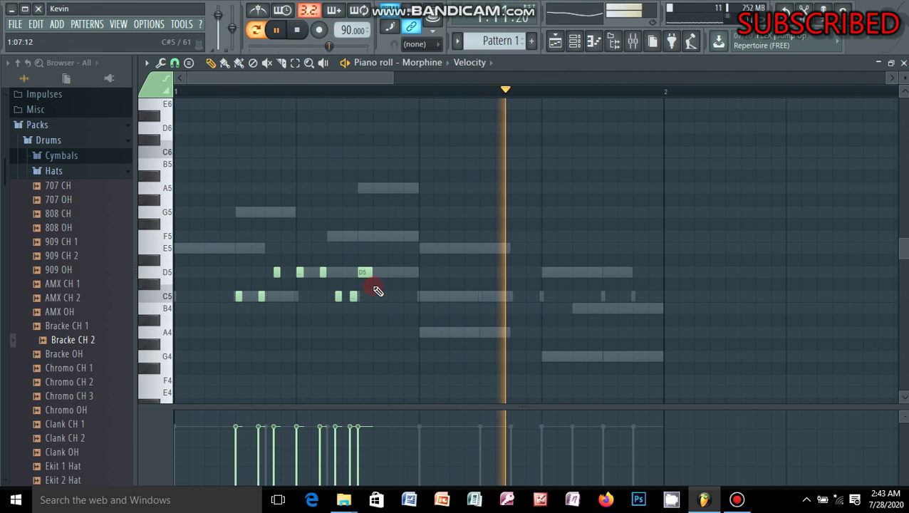
Step: Delete the remaining Morphine C5 and D5 notes from step 5 onward
right_click(368, 273)
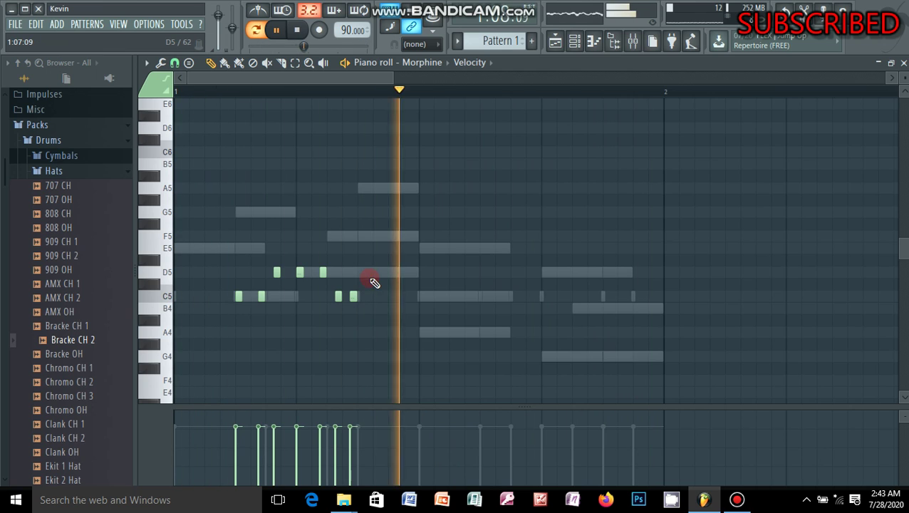
right_click(340, 297)
right_click(322, 271)
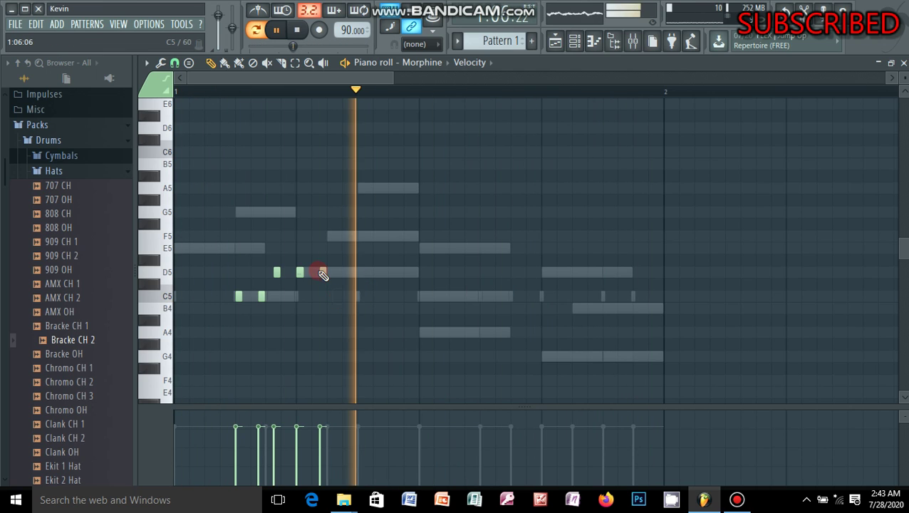
right_click(301, 271)
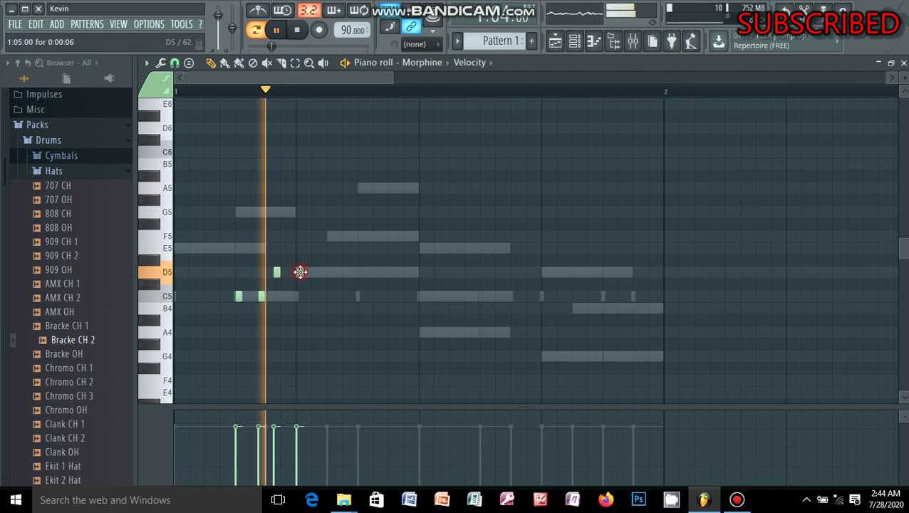
Step: Try quarter-step notes F5 at 1:06:00, F5 at 1:06:18 and G5 at 1:07:06, then delete all three
left_click(329, 235)
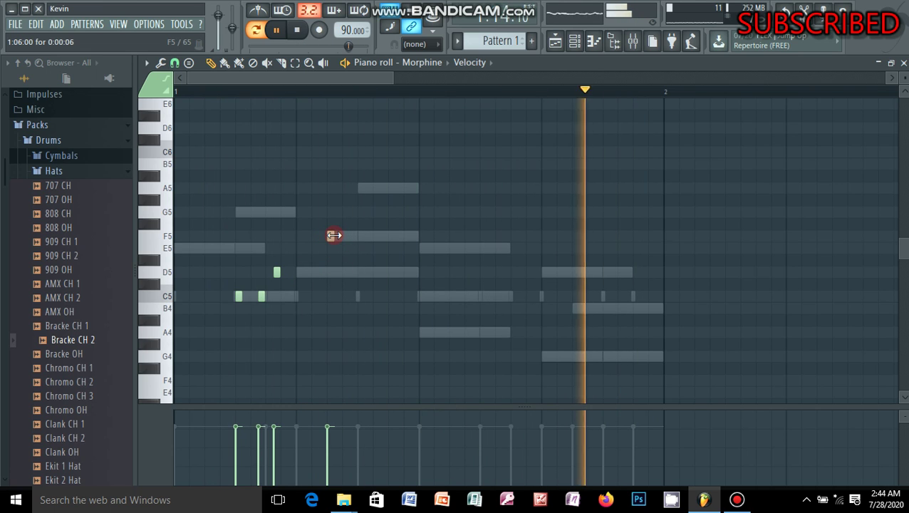
left_click(350, 236)
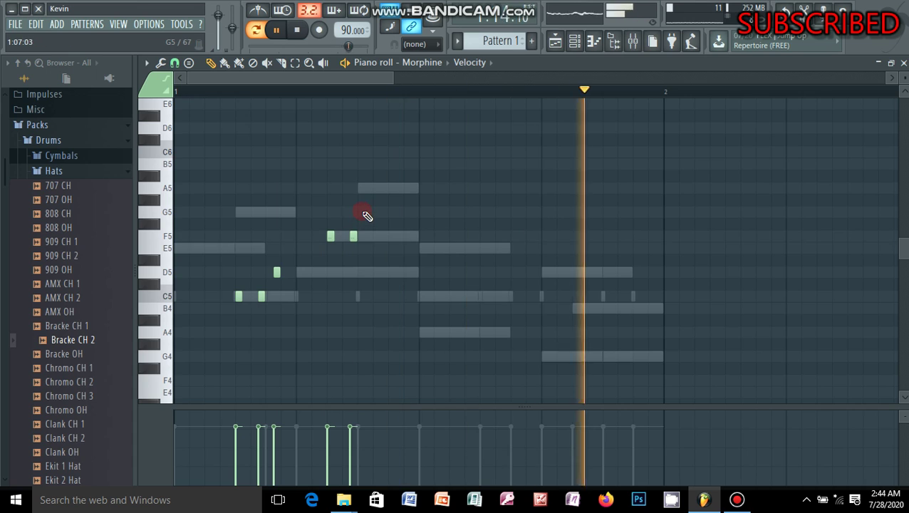
left_click(367, 212)
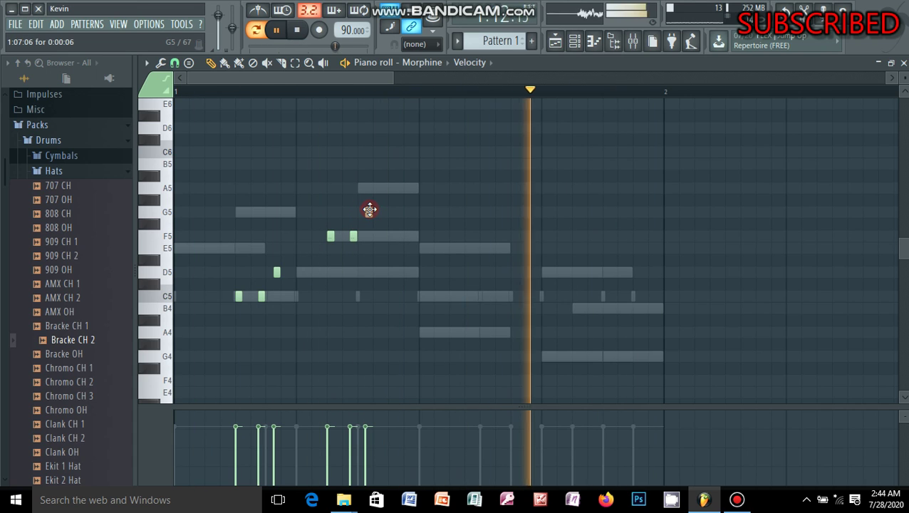
right_click(367, 211)
right_click(353, 239)
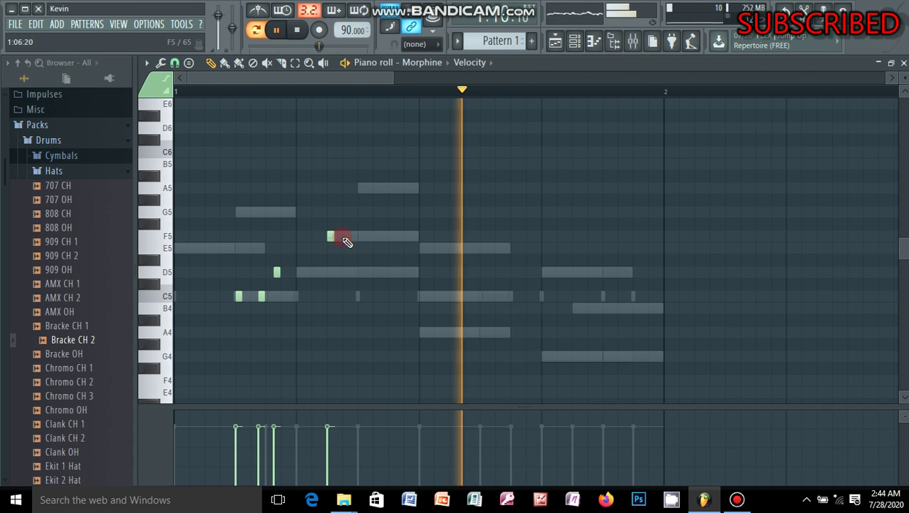
right_click(331, 235)
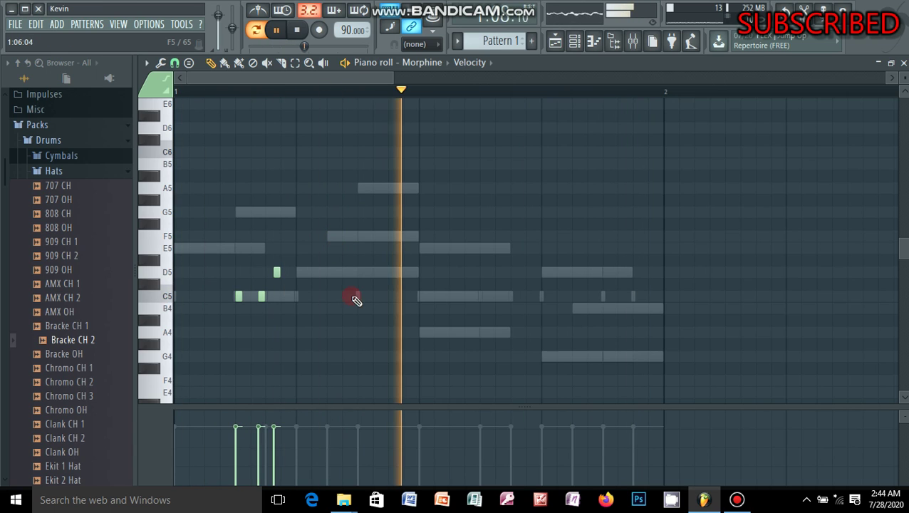
Step: Add quarter-step Morphine notes A4 at 1:09:00, A4 at 1:09:18 and B4 at 1:10:12
left_click(422, 333)
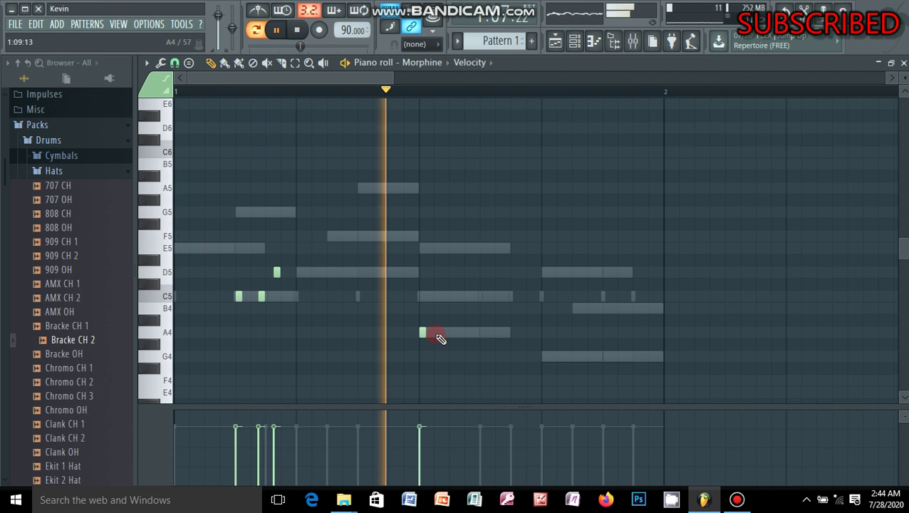
left_click(444, 332)
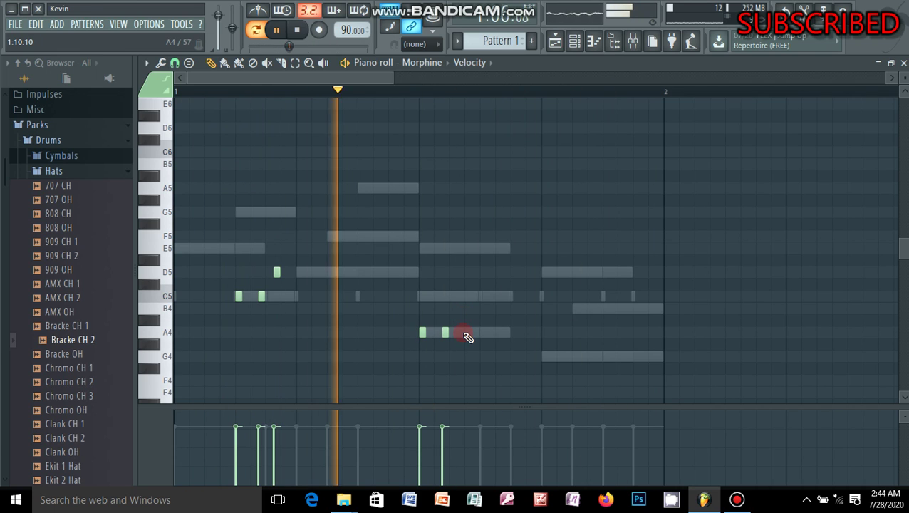
left_click(467, 332)
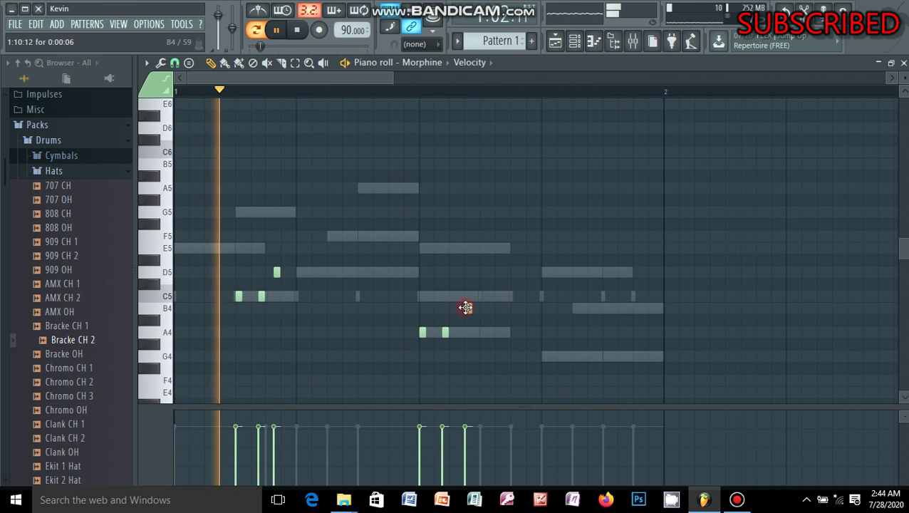
Step: Add short G4 notes at 1:13:00, 1:13:18, 1:14:12 and 1:15:00, a half-step A4 at 1:15:12, and a G4 at 1:16:12
left_click(546, 357)
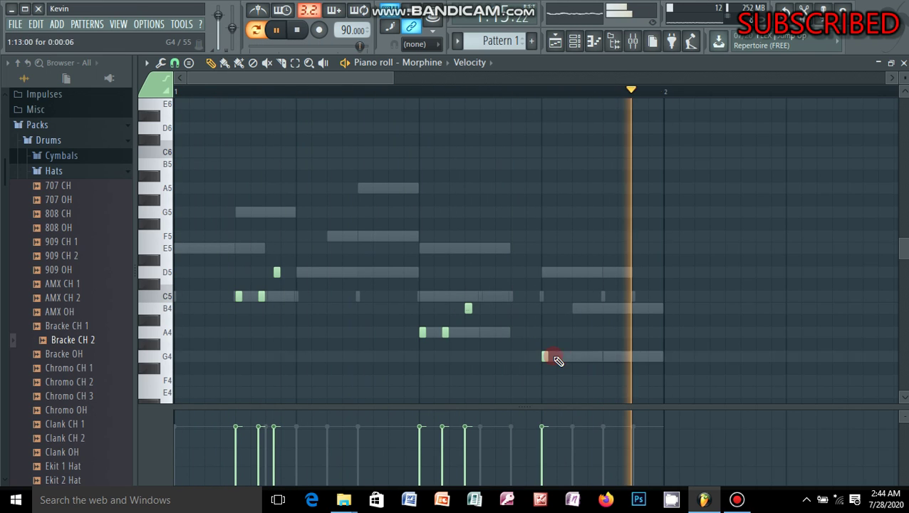
left_click(567, 356)
left_click(584, 356)
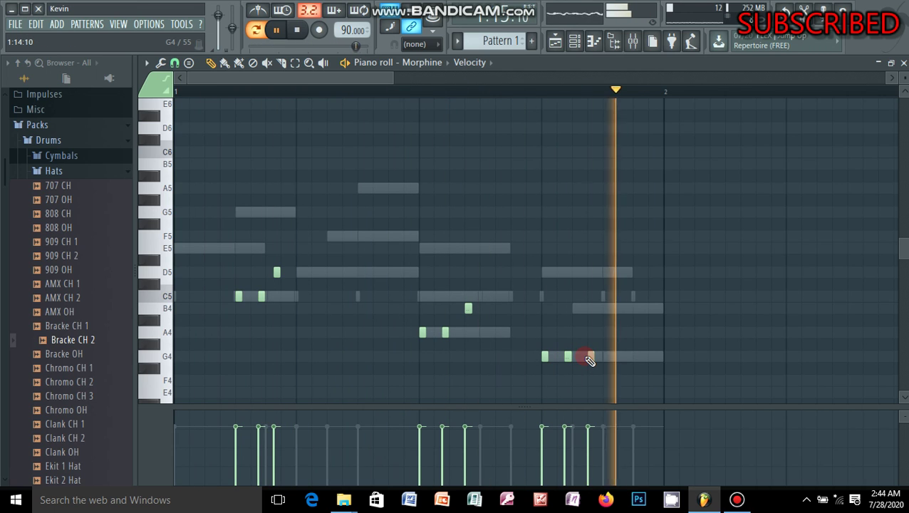
left_click(604, 356)
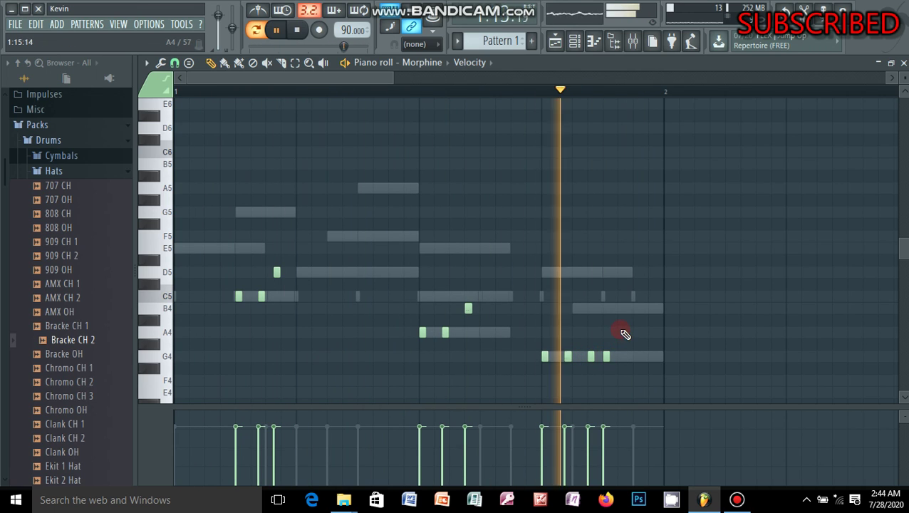
left_click(621, 331)
mouse_move(632, 330)
left_mouse_down()
mouse_move(663, 331)
mouse_move(648, 331)
mouse_move(663, 358)
mouse_move(629, 332)
left_mouse_up()
left_click(650, 358)
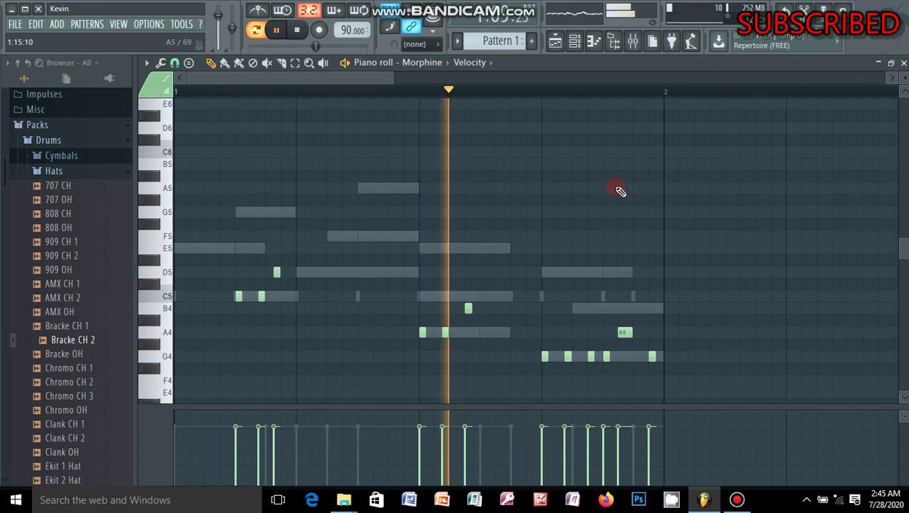
Step: Add a MIDI Out channel to the channel rack and move its plugin window higher
left_click(574, 42)
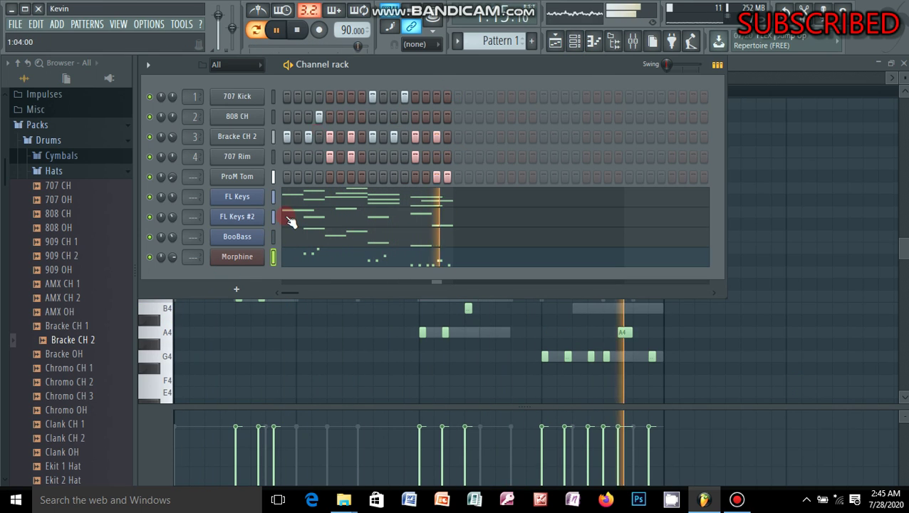
left_click(238, 291)
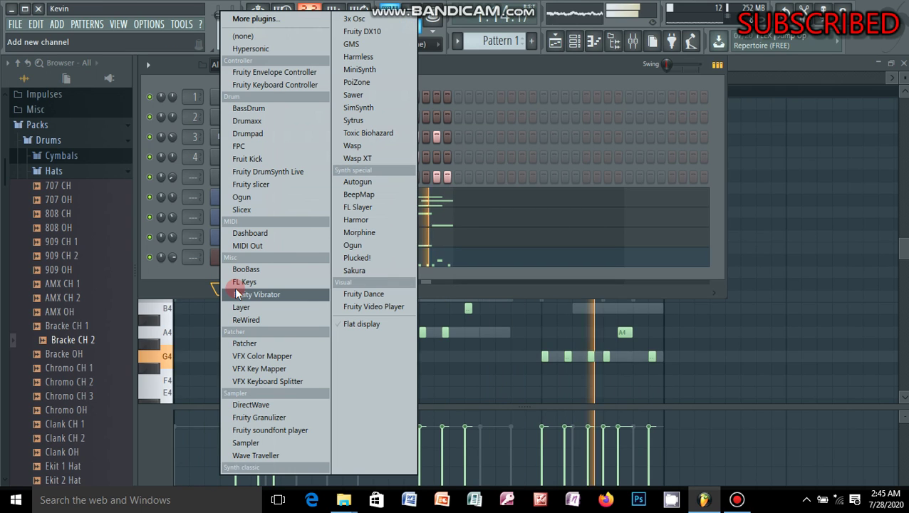
left_click(290, 244)
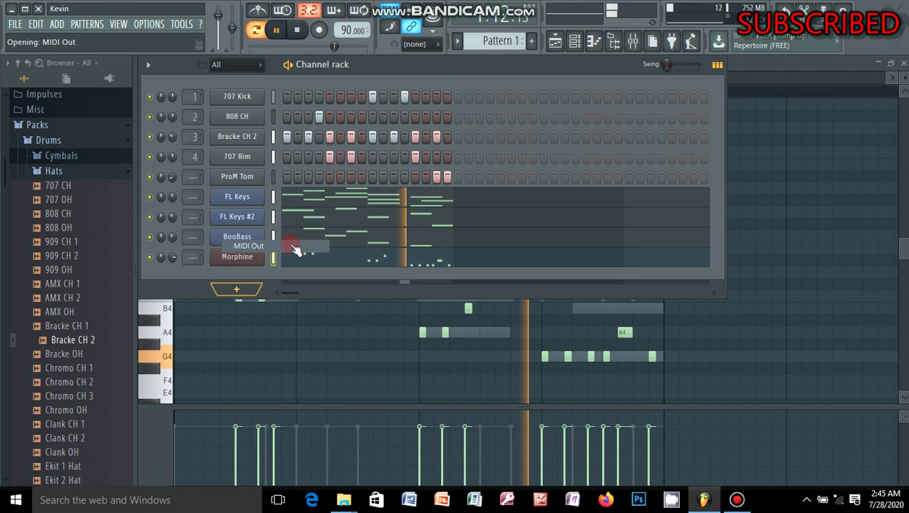
left_click_drag(420, 231, 443, 137)
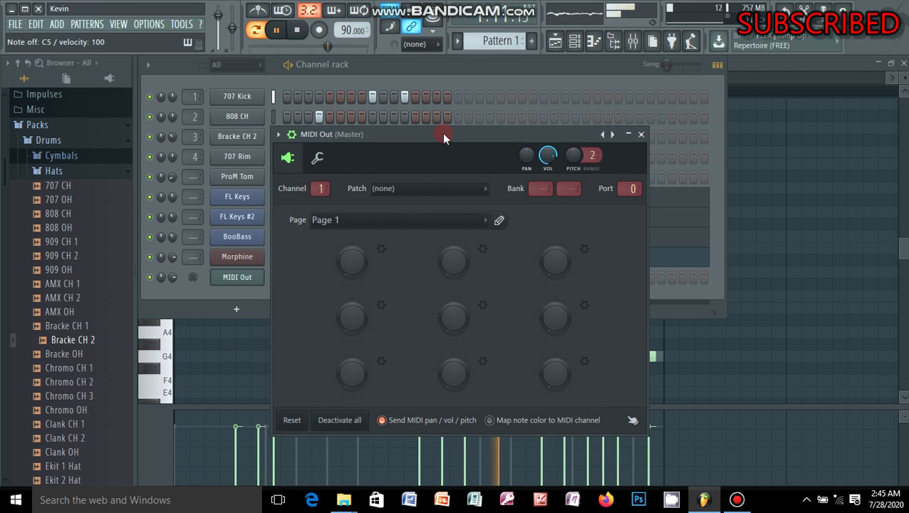
Step: Set the MIDI Out patch to 13 Marimba and close the plugin window
left_click(383, 247)
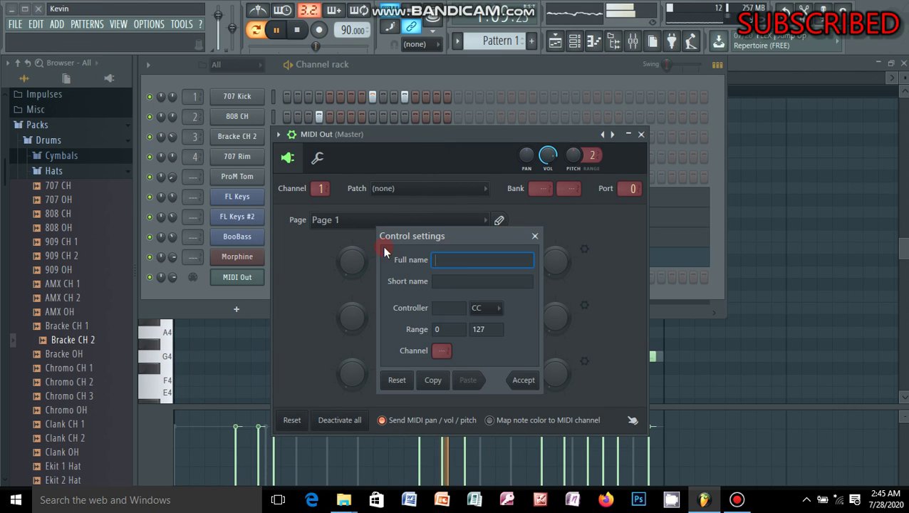
left_click(535, 237)
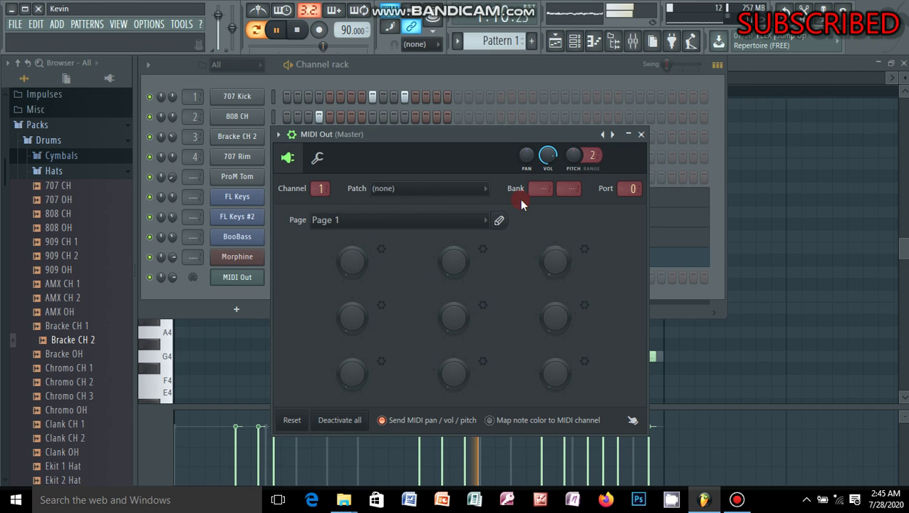
left_click(487, 190)
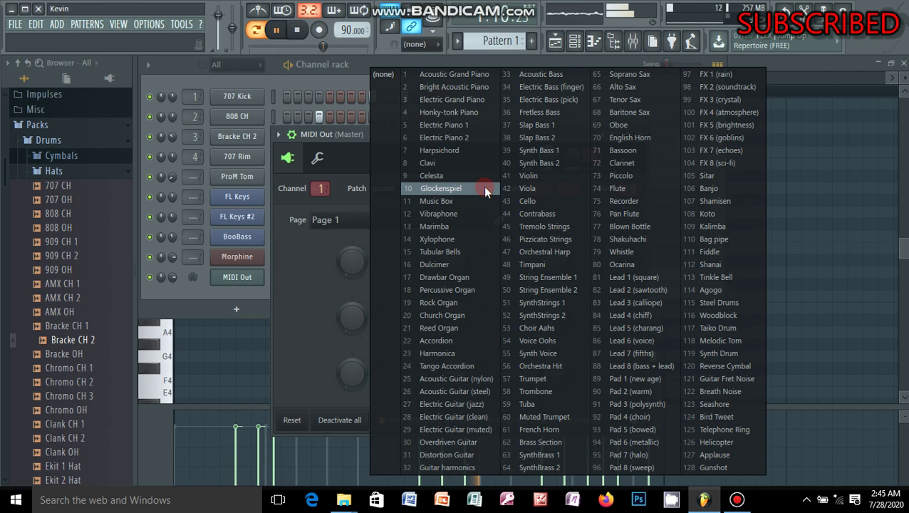
left_click(467, 226)
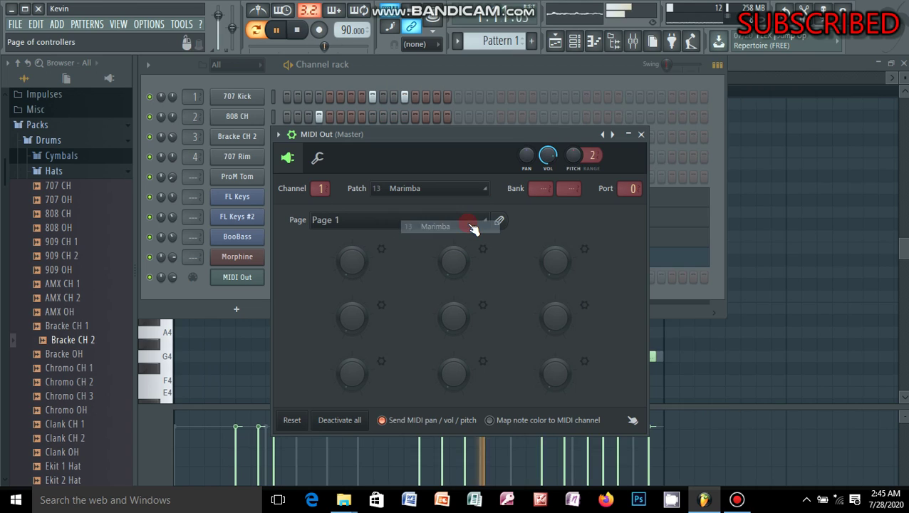
left_click(640, 136)
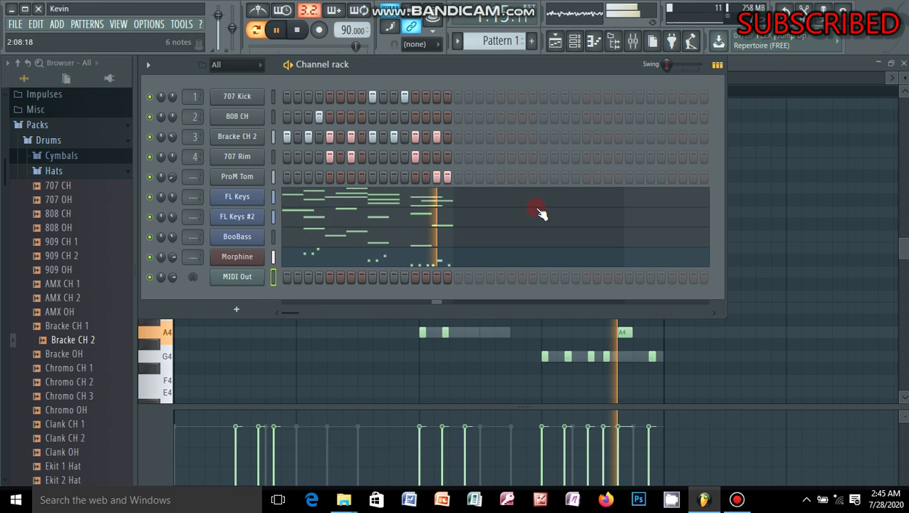
Step: View the MIDI Out channel's piano roll, and solo that channel in the channel rack
right_click(241, 279)
left_click(293, 277)
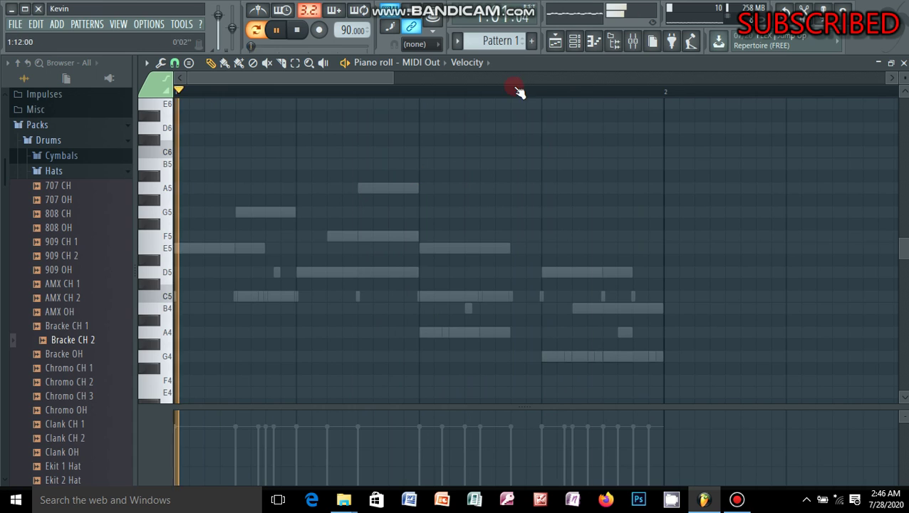
left_click(559, 45)
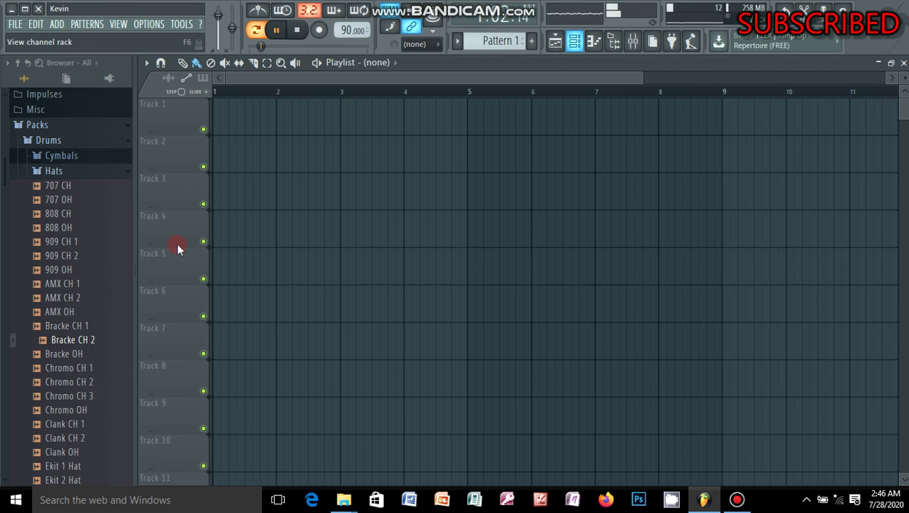
key("F6")
right_click(150, 278)
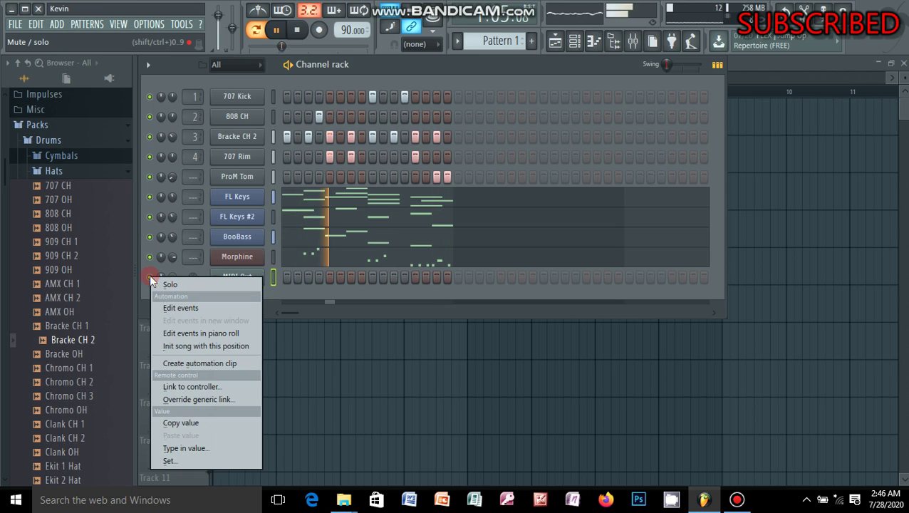
left_click(196, 282)
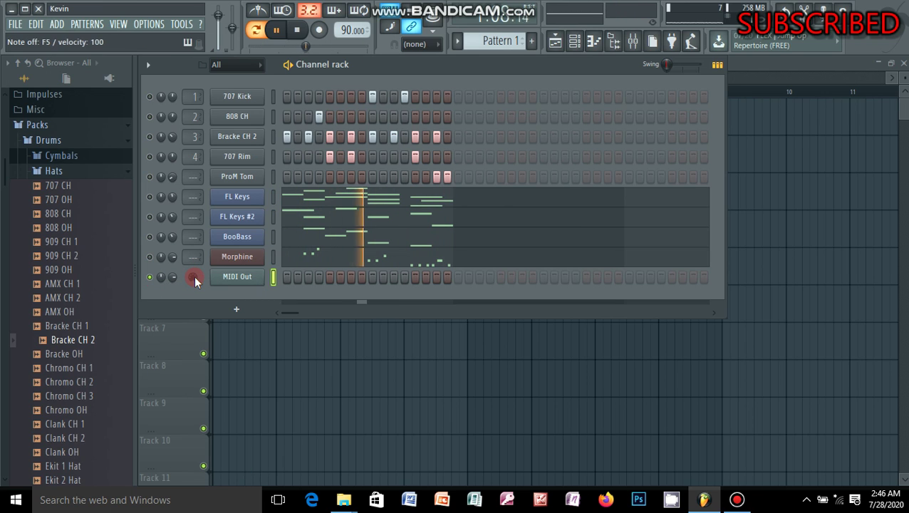
Step: Set the MIDI Out controller page to Page 2 and close the plugin window
left_click(237, 277)
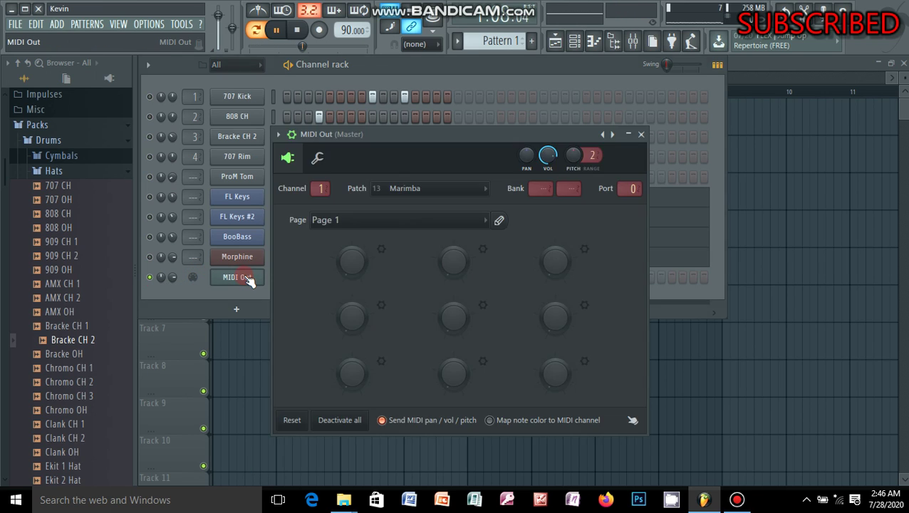
left_click(486, 223)
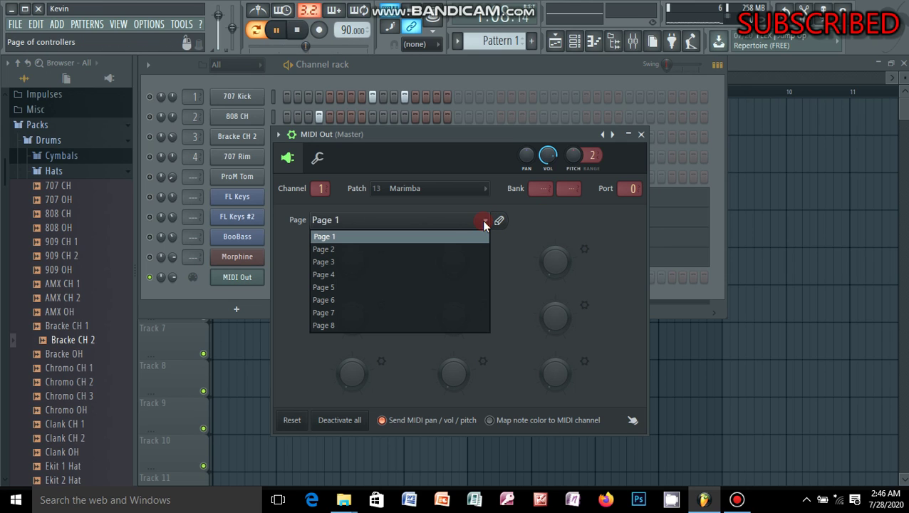
left_click(426, 248)
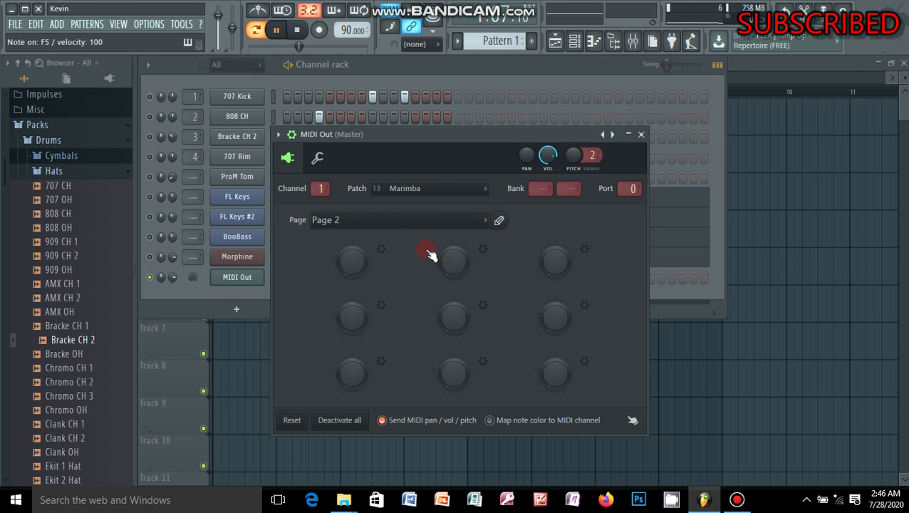
left_click(640, 135)
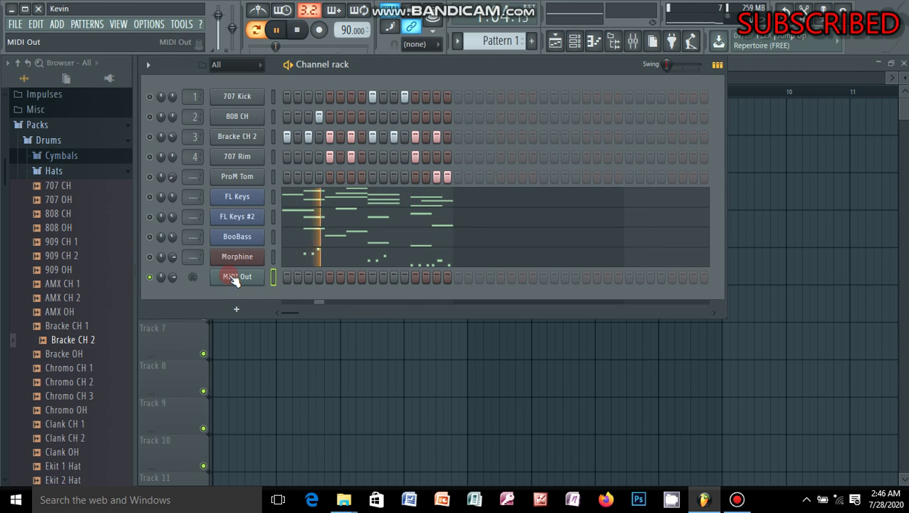
Step: Insert a ReWired channel above MIDI Out and close its plugin window
right_click(235, 279)
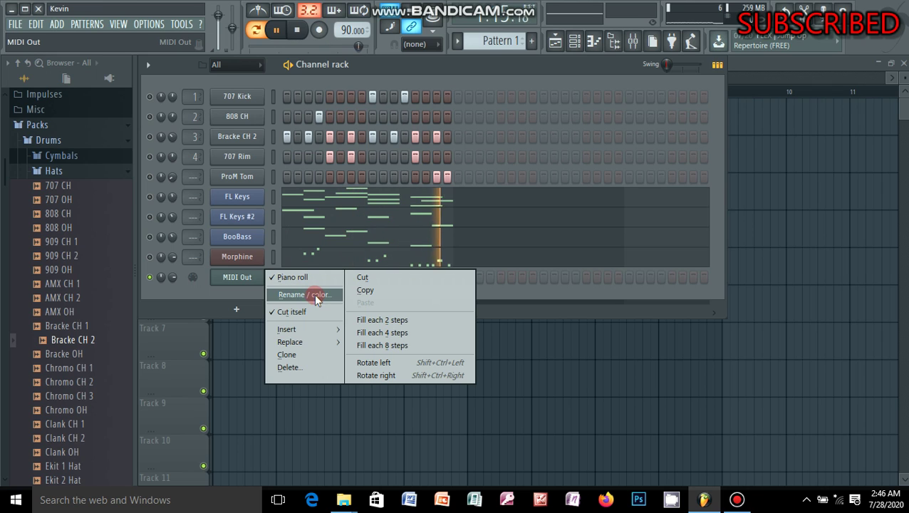
mouse_move(320, 334)
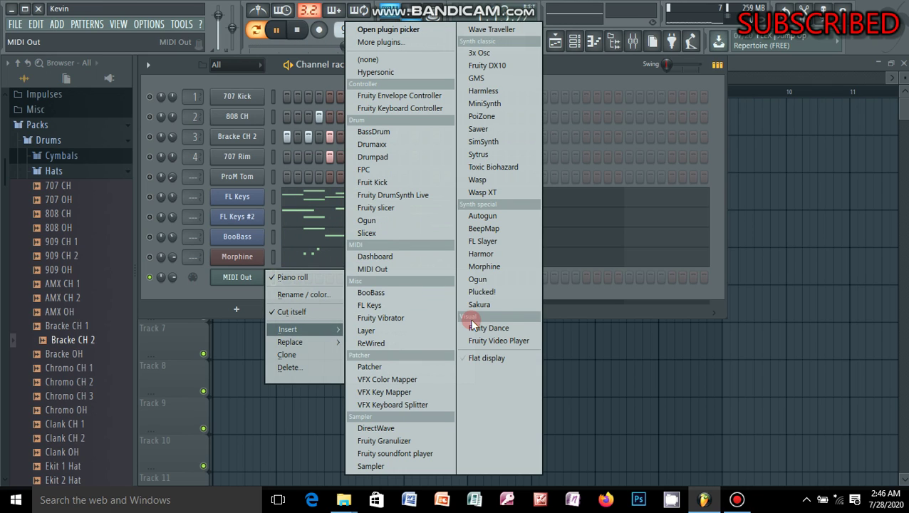
left_click(406, 345)
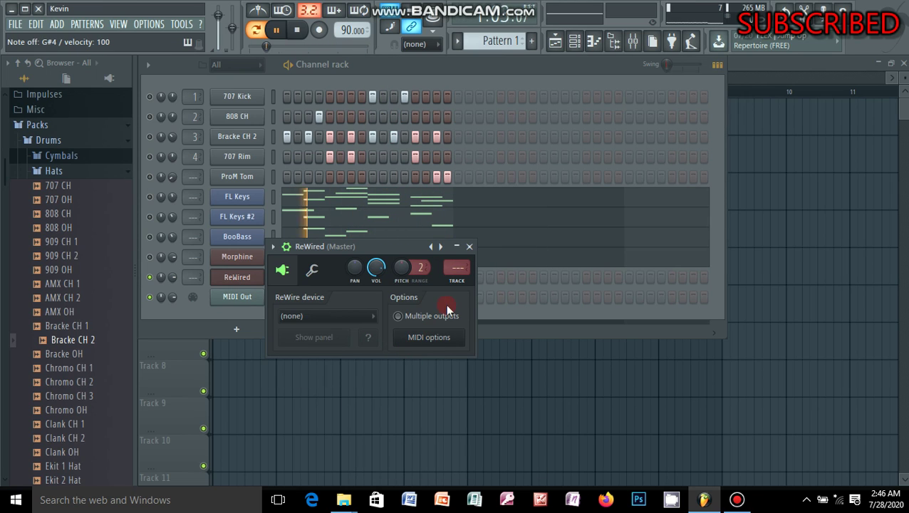
left_click(470, 248)
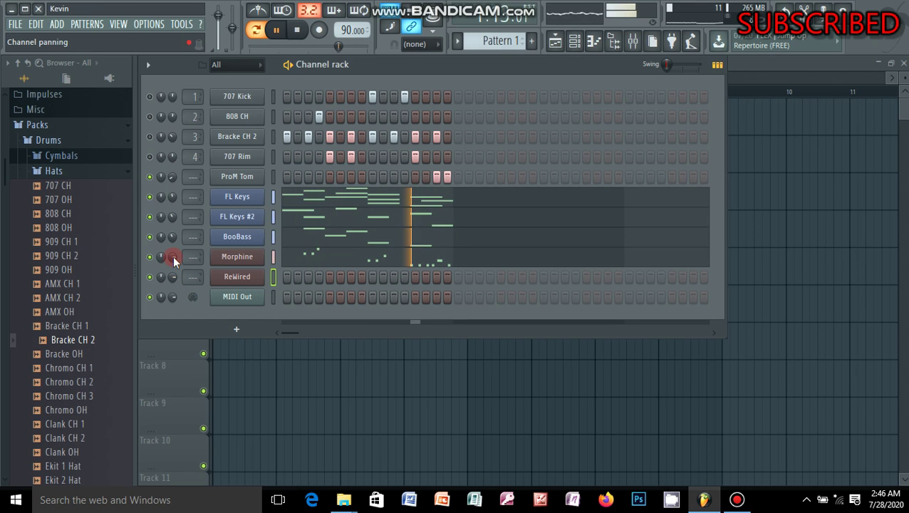
Step: Lower the Morphine channel's volume, and restart the pattern playback from the beginning
left_click_drag(172, 256, 172, 278)
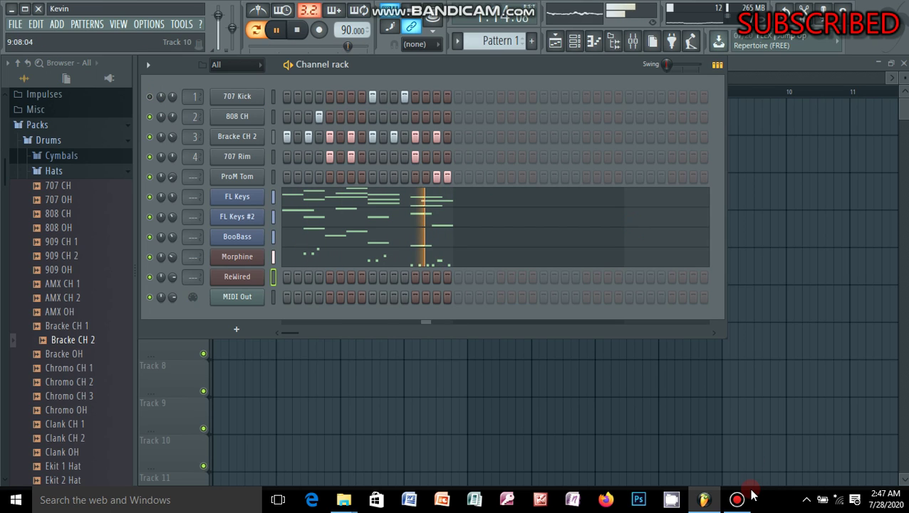
key("space")
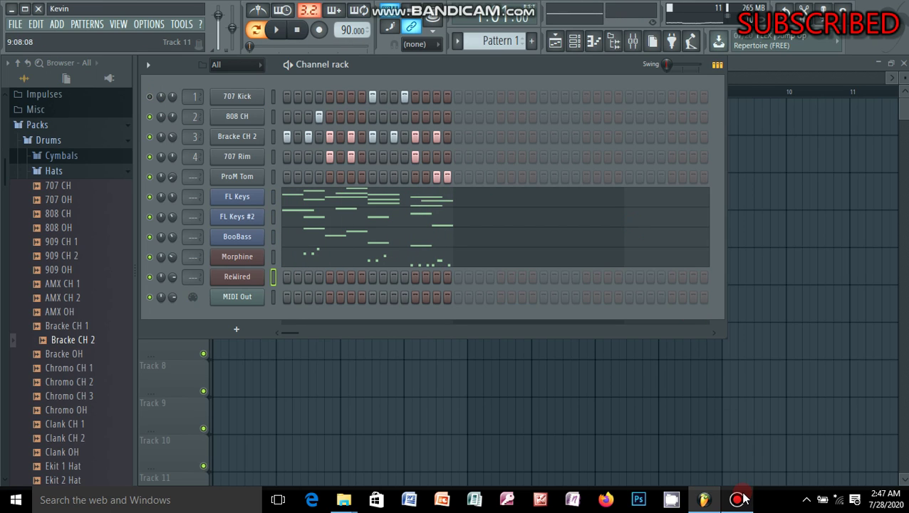
key("space")
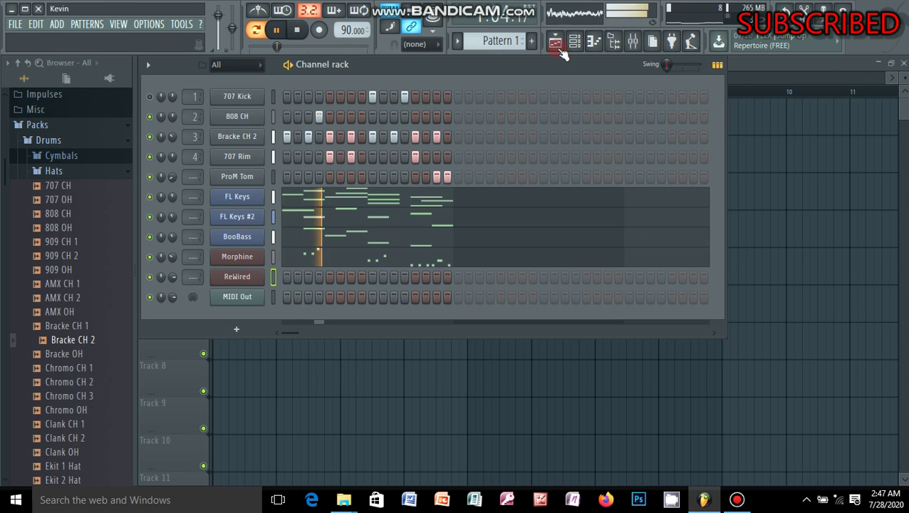
Step: Place three Pattern 1 clips back to back on Track 1 of the playlist, starting at bars 1, 2 and 3
key("F6")
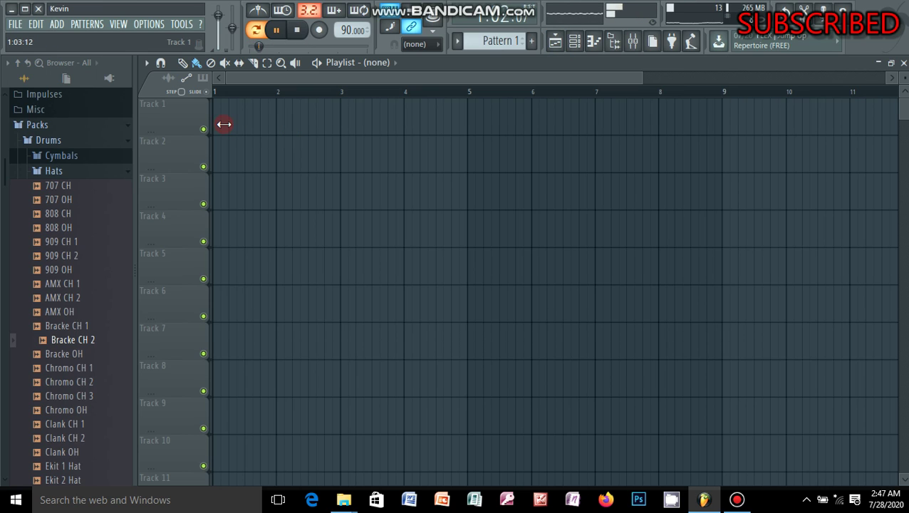
left_click(223, 124)
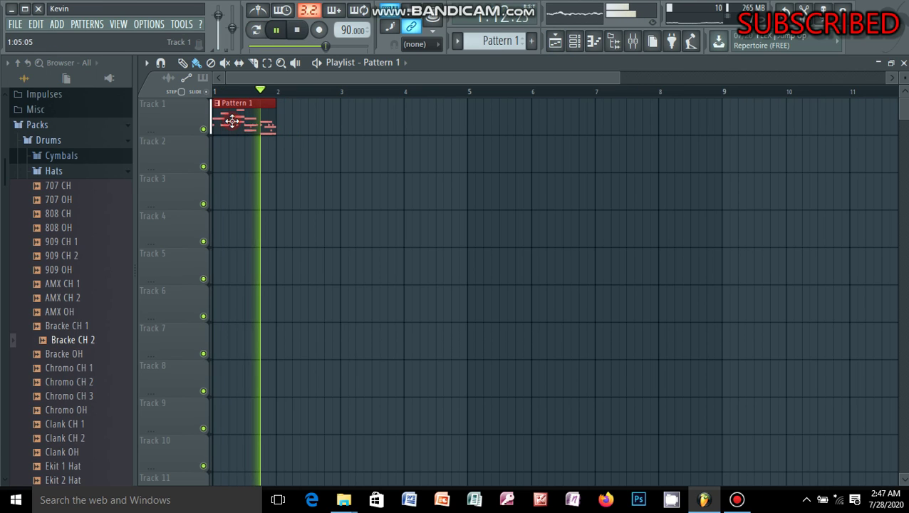
left_click(284, 117)
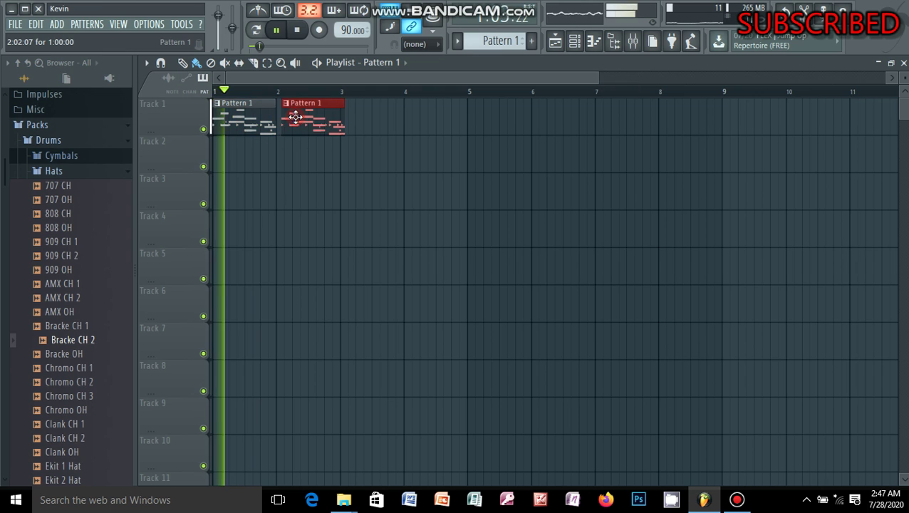
left_click(348, 116)
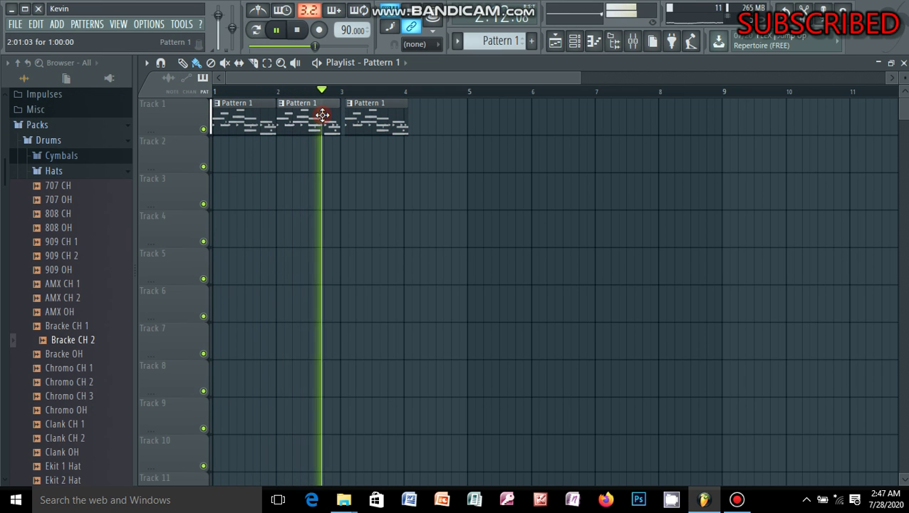
left_click_drag(359, 117, 361, 118)
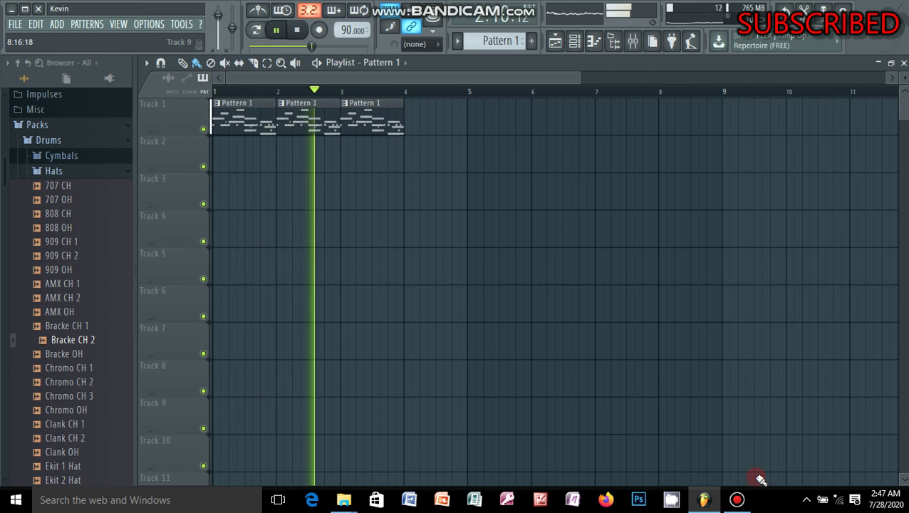
left_click(736, 499)
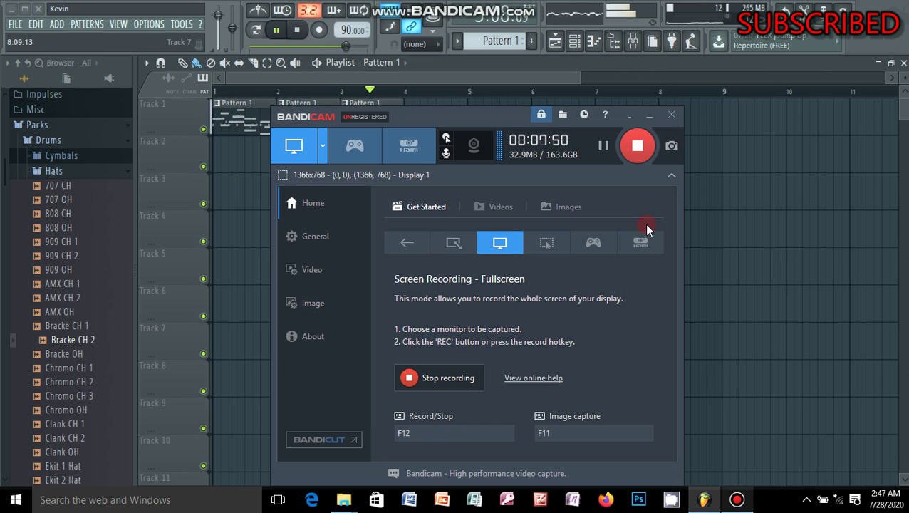